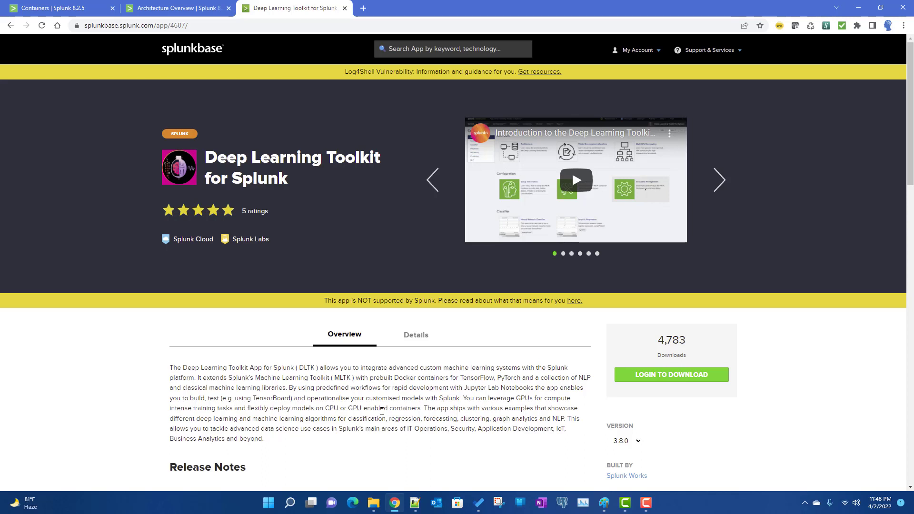
- Review the integrated architecture diagram on the Deep Learning Toolkit's Architecture Overview page
left_click(171, 9)
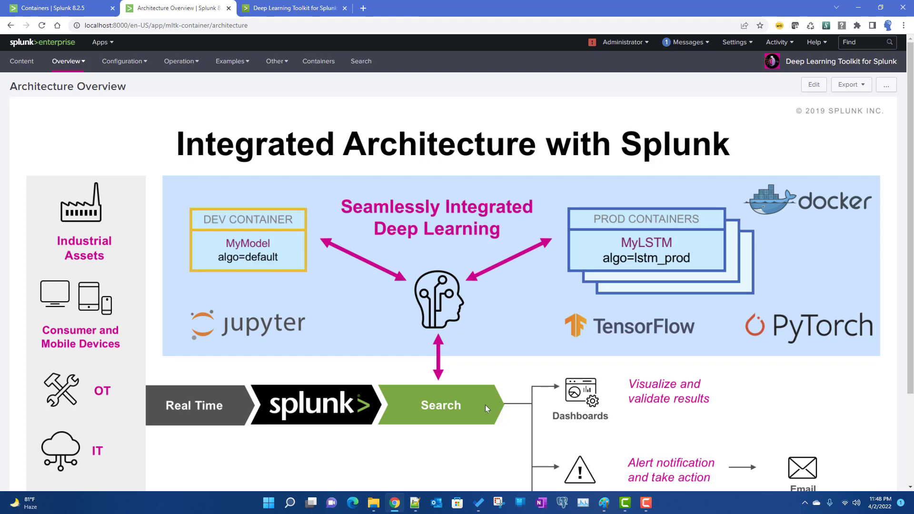
scroll(519, 387, "down", 2)
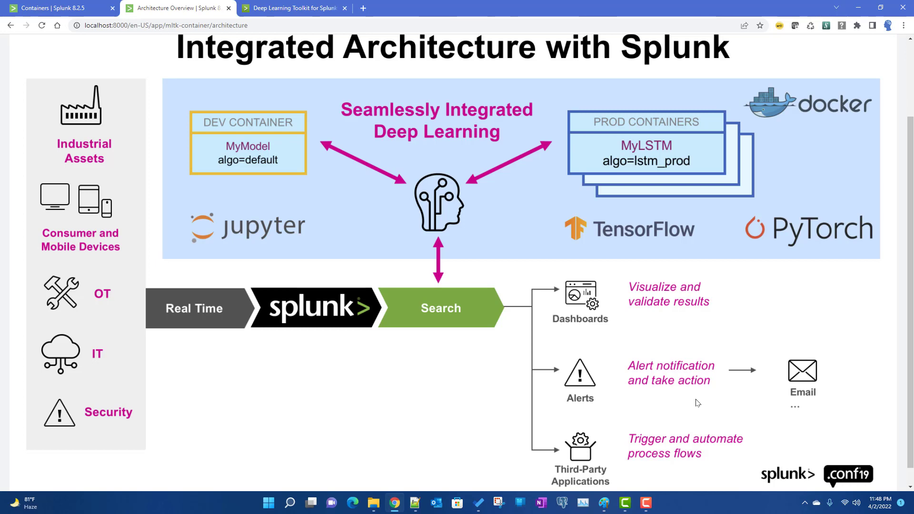
scroll(697, 403, "up", 2)
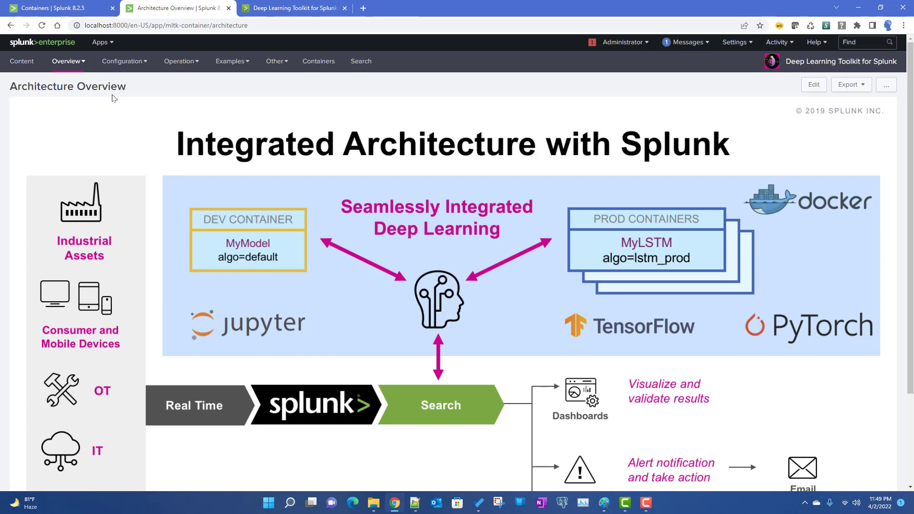
- Open Splunk's app management page in a separate browser tab and bring it into view
left_click(99, 44)
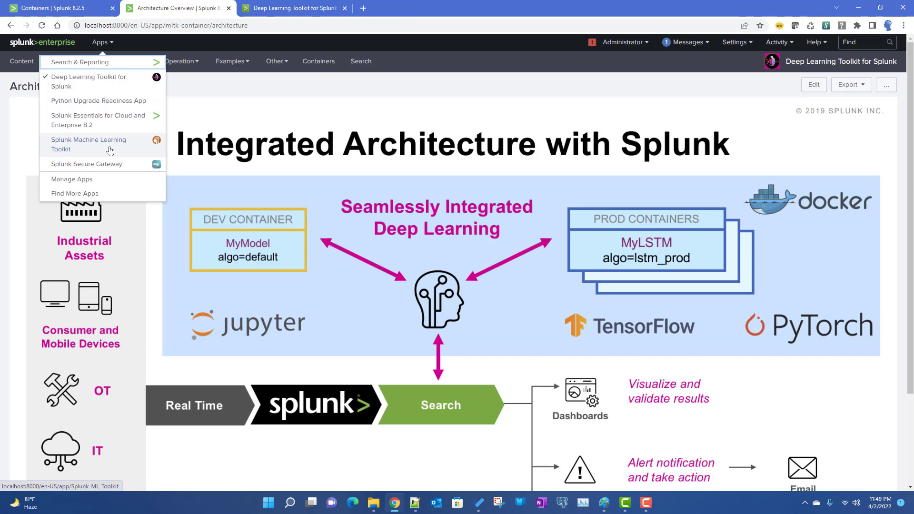
left_click(295, 12)
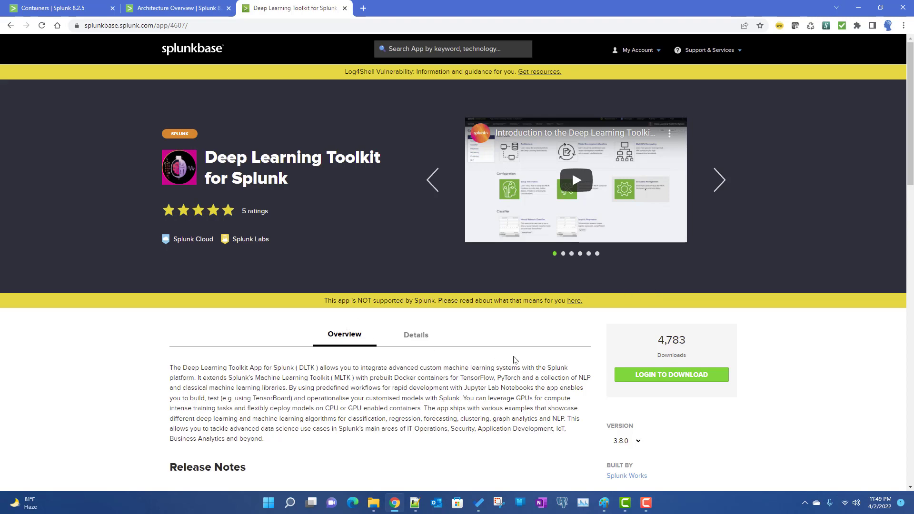
left_click(169, 11)
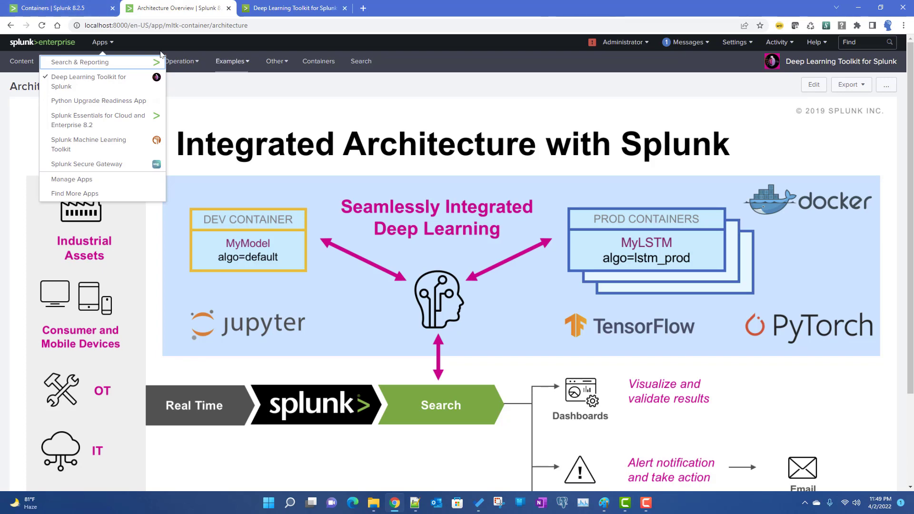
right_click(78, 181)
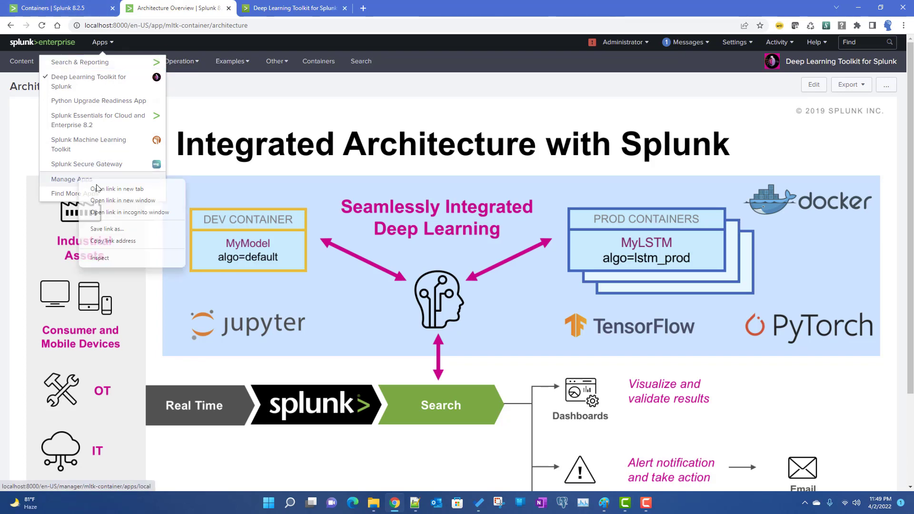
left_click(106, 189)
left_click(297, 10)
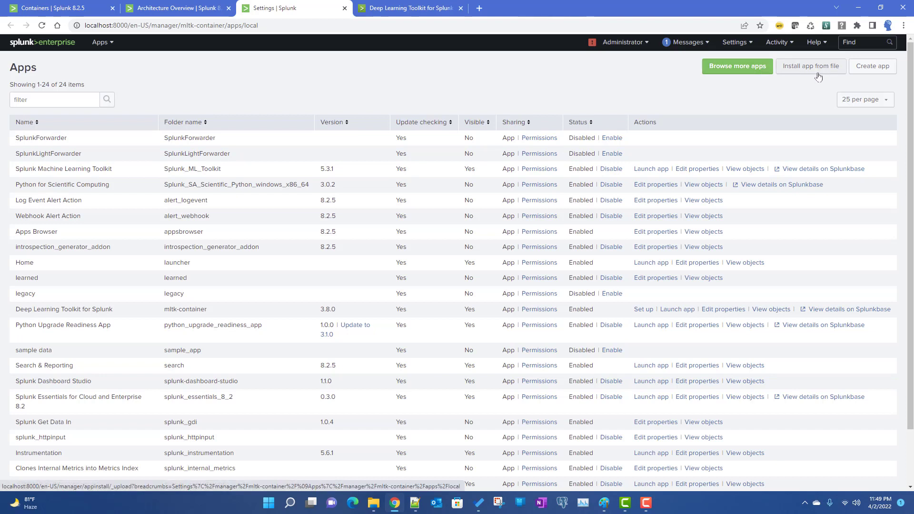
- Switch to File Explorer and open the mltk-container folder inside Splunk's etc\apps directory
left_click(373, 502)
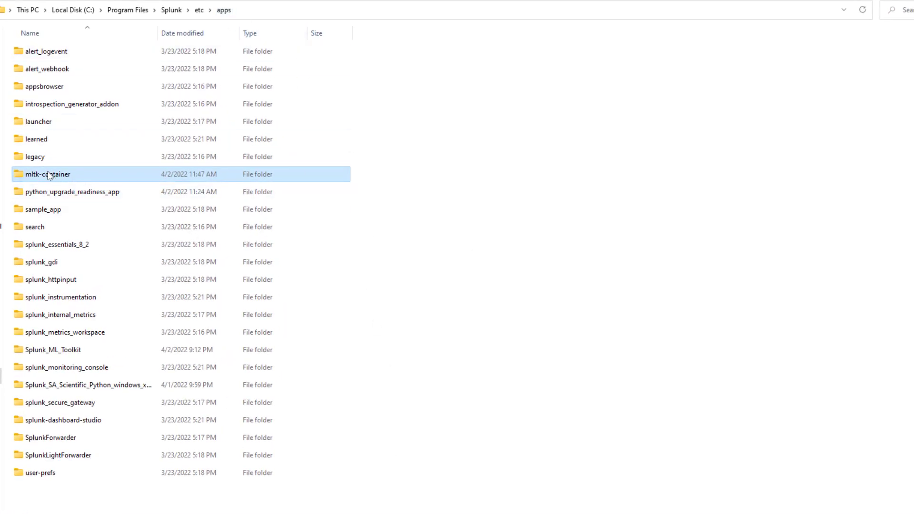
mouse_move(37, 177)
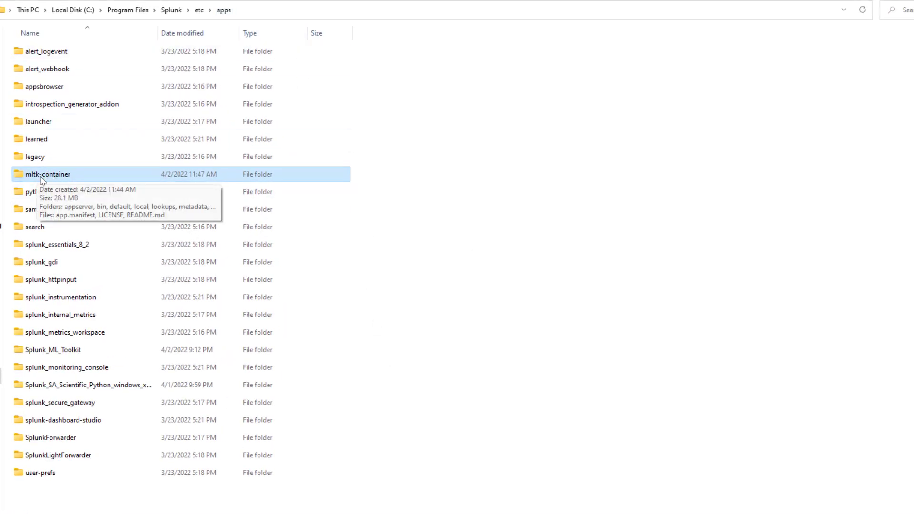
double_click(71, 178)
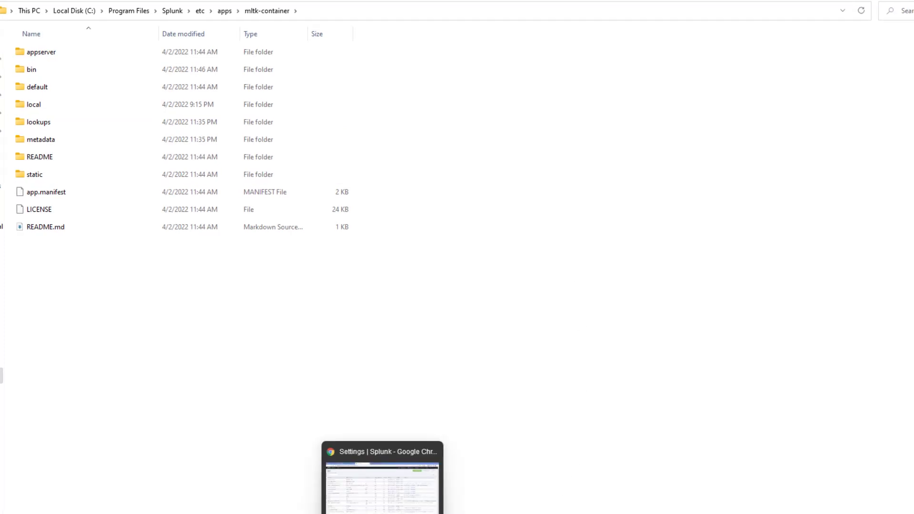
- Switch back to Chrome, open the Deep Learning Toolkit's Setup page and examine the listed app dependencies
left_click(381, 478)
left_click(56, 5)
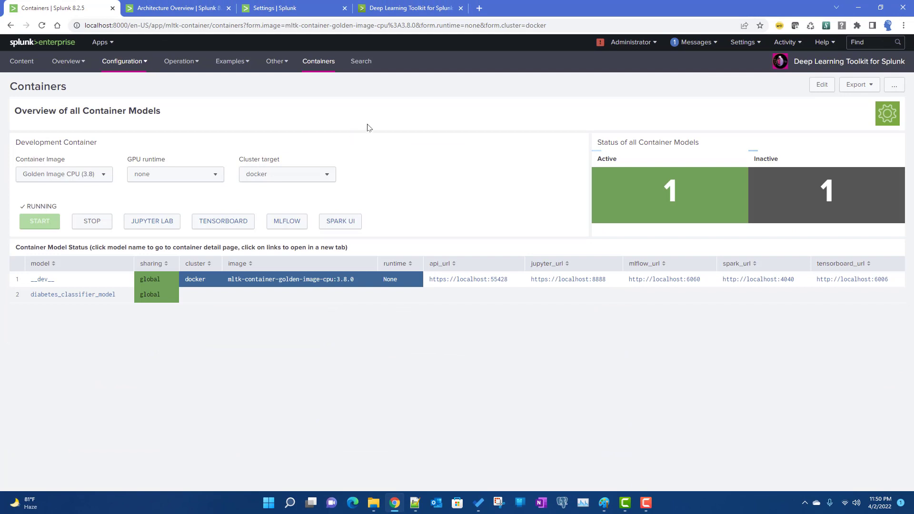
left_click(175, 13)
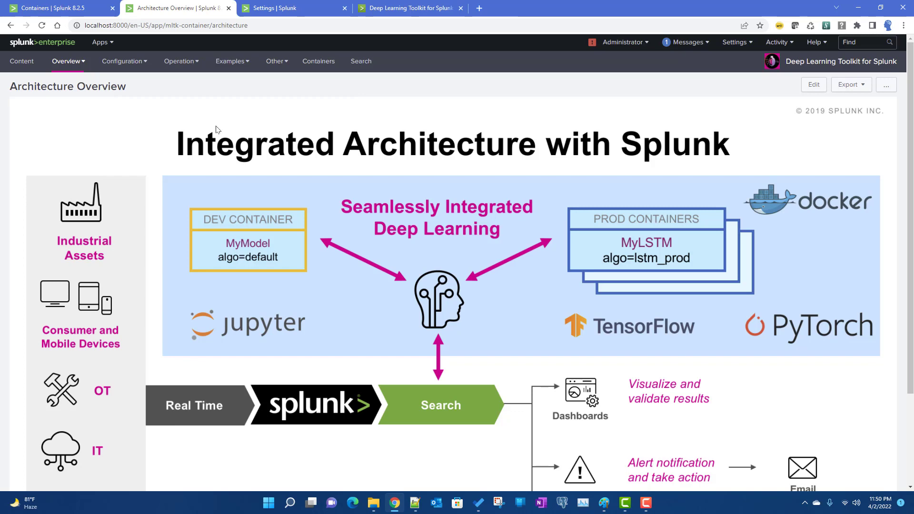
left_click(125, 65)
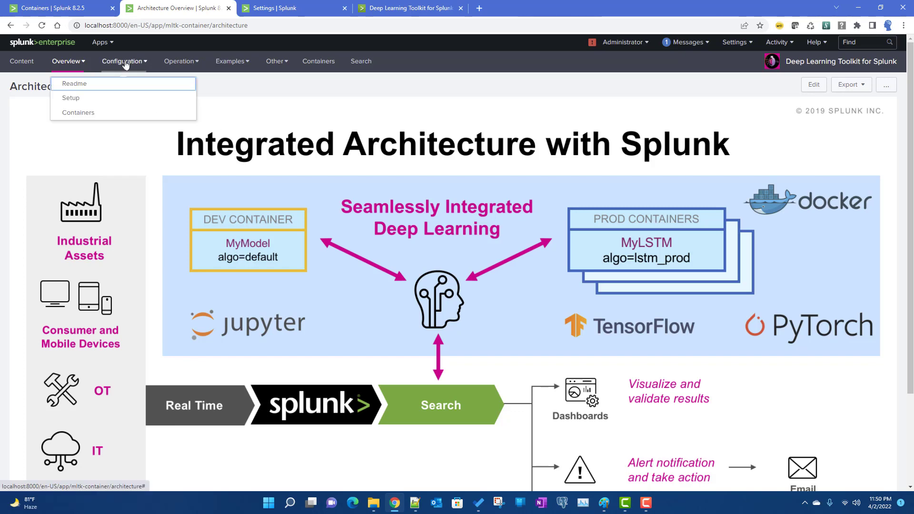
left_click(73, 99)
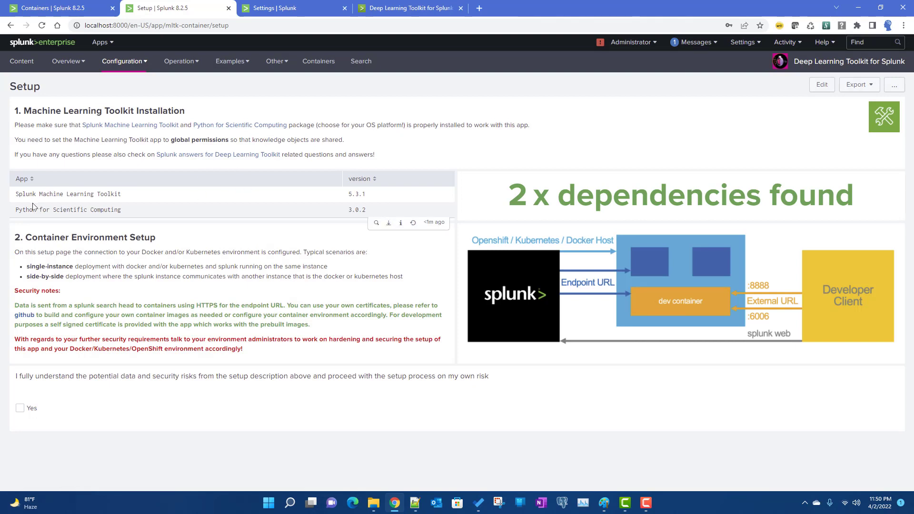
left_click_drag(27, 196, 142, 204)
left_click_drag(33, 209, 185, 217)
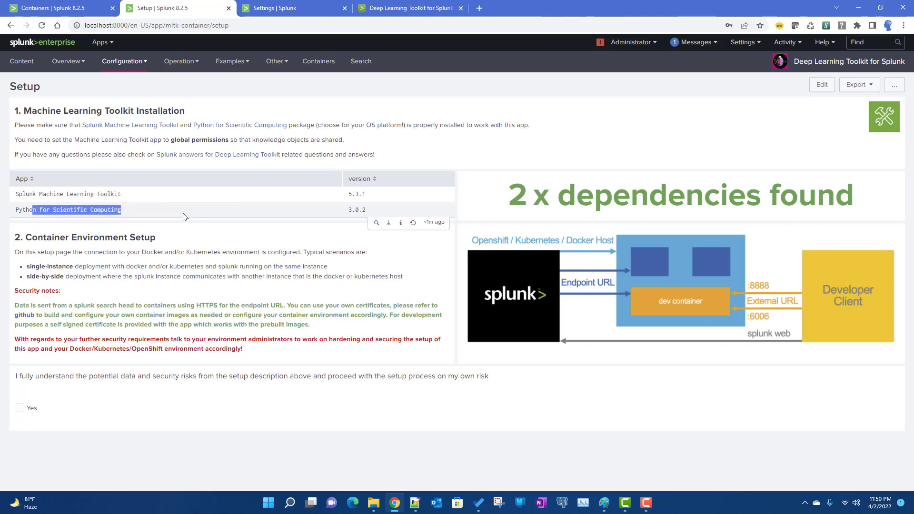
- Accept the security risk statement on the Setup page and review the Docker, Kubernetes, certificate and observability settings
left_click(19, 411)
scroll(325, 383, "down", 4)
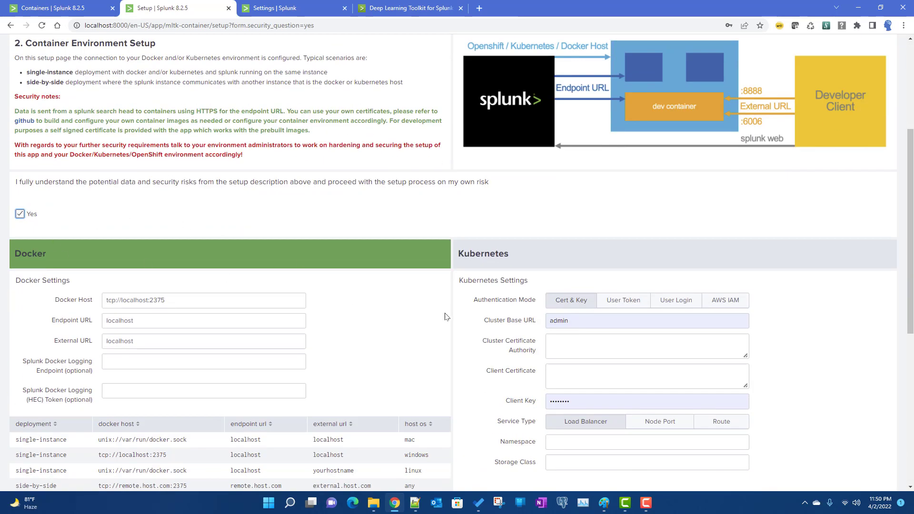
scroll(423, 316, "down", 2)
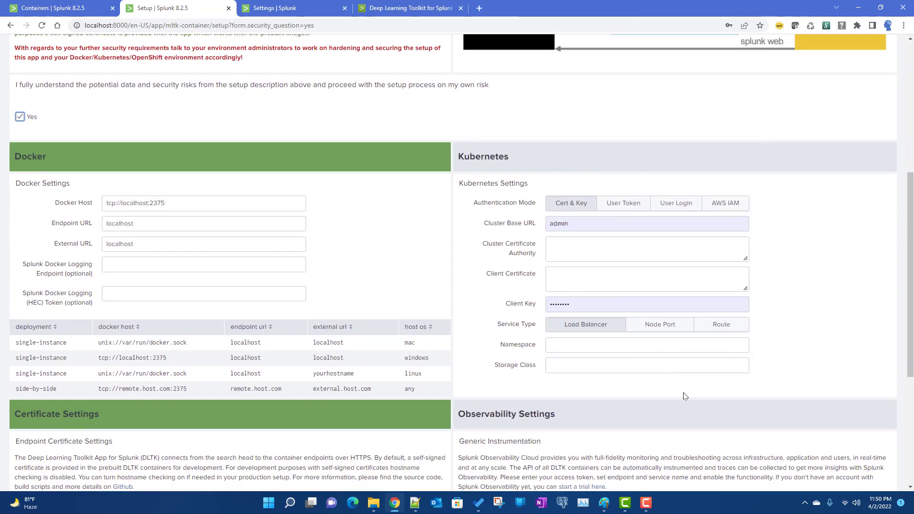
scroll(685, 396, "down", 3)
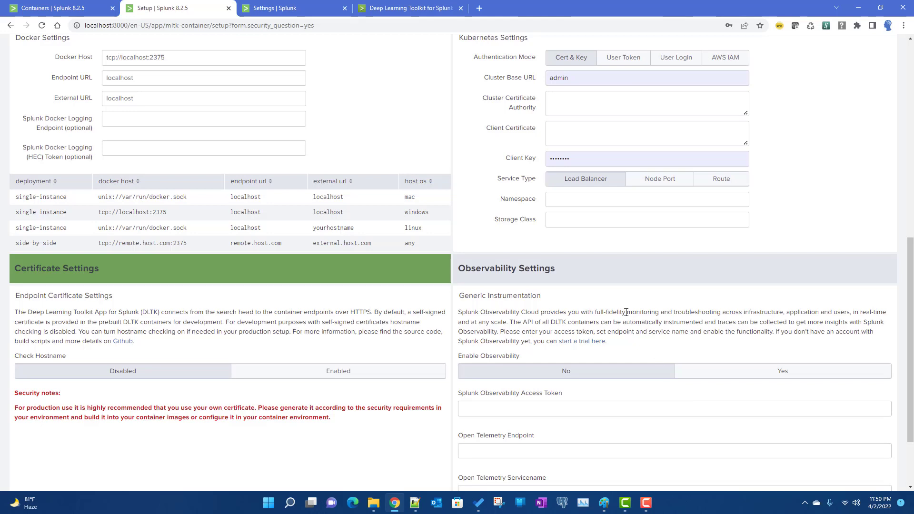
left_click_drag(466, 269, 561, 279)
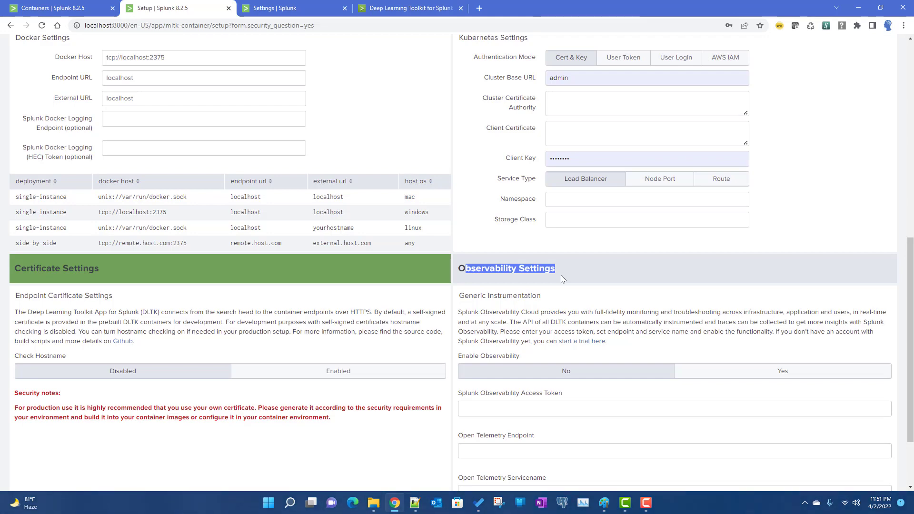
scroll(594, 323, "up", 4)
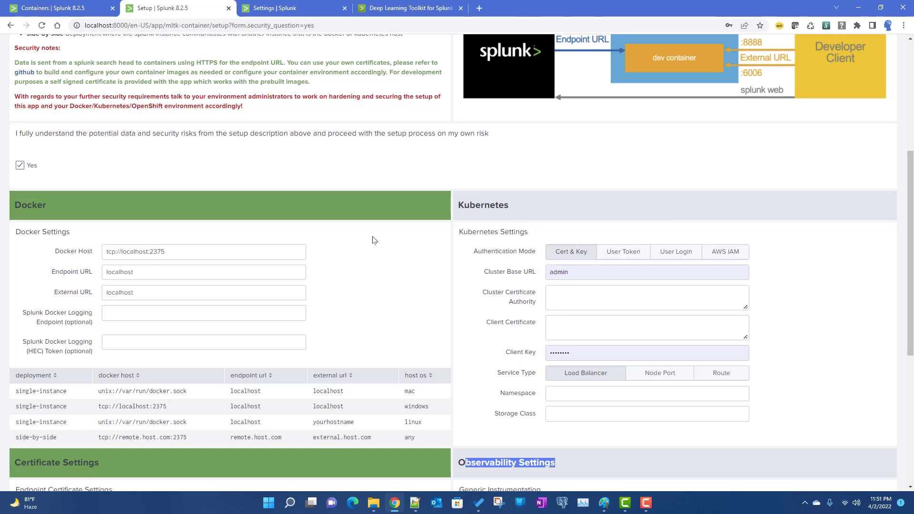
- Open the Docker Desktop dashboard, check its local images and containers, and return to the Splunk Setup page
left_click(808, 504)
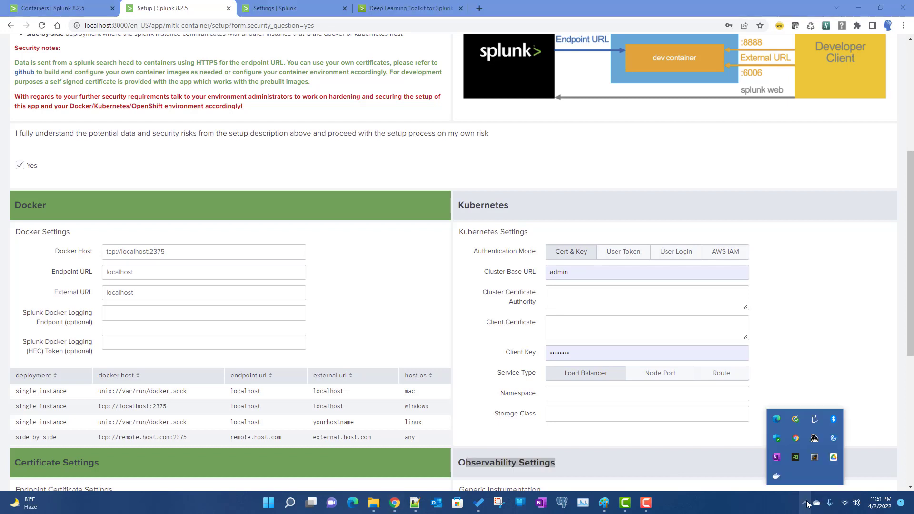
right_click(772, 482)
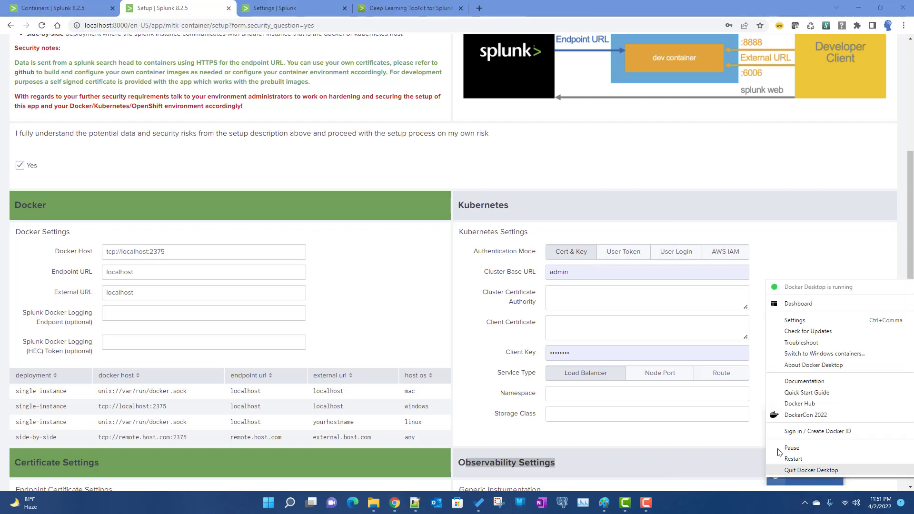
left_click(785, 308)
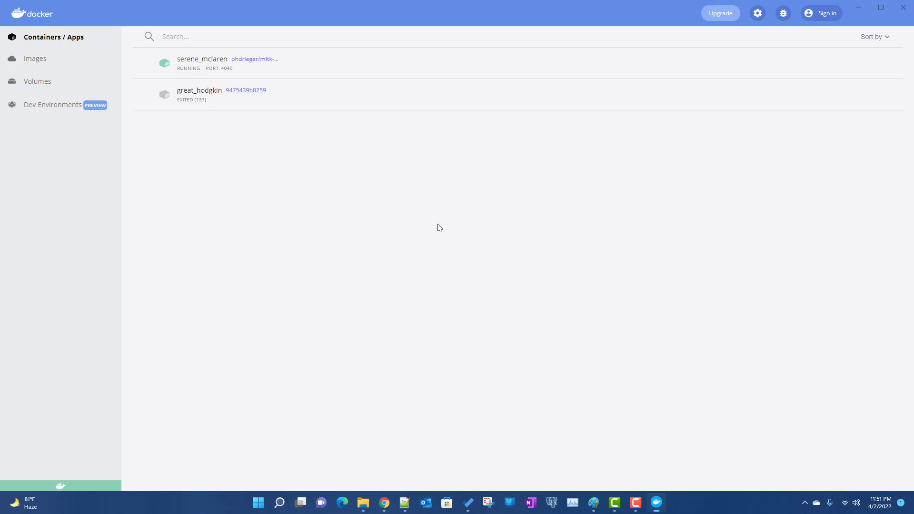
left_click(43, 64)
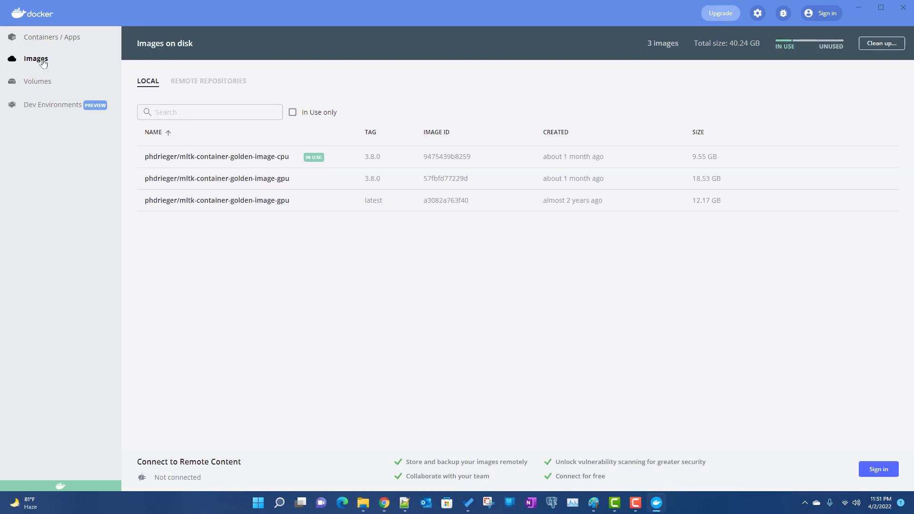
left_click(27, 40)
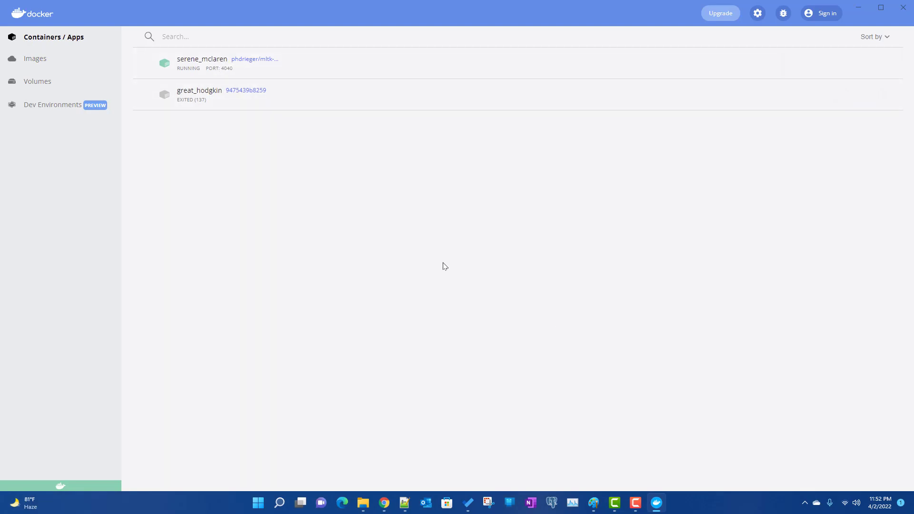
left_click(858, 13)
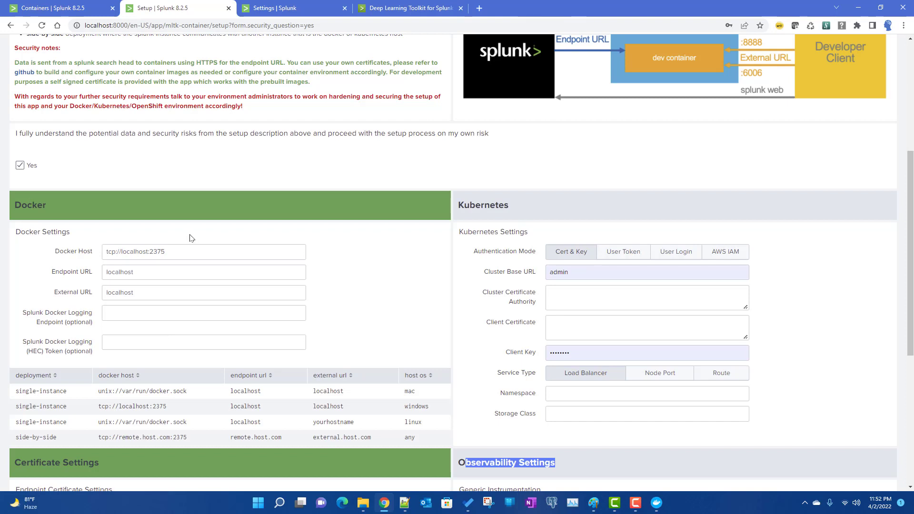
- Compare the Docker Host, Endpoint URL and External URL settings with the example row for a single-instance Windows deployment
scroll(185, 310, "down", 1)
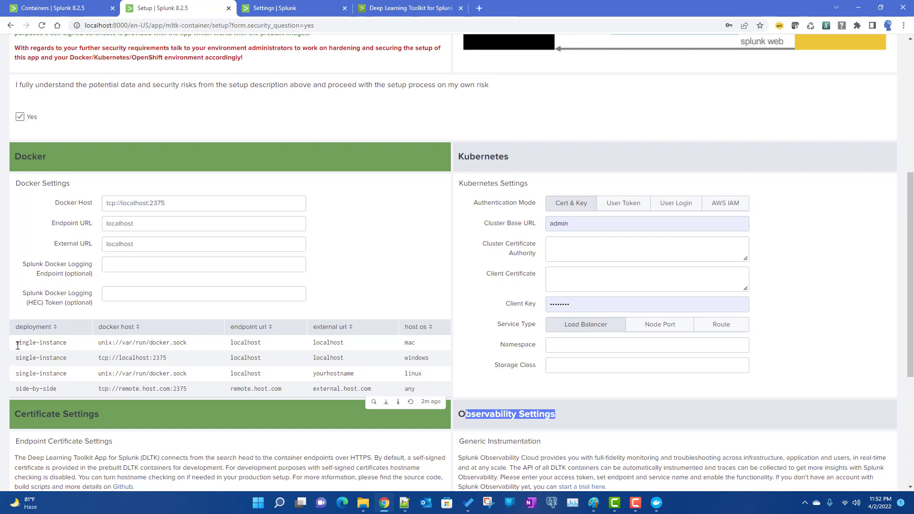
left_click_drag(18, 344, 434, 392)
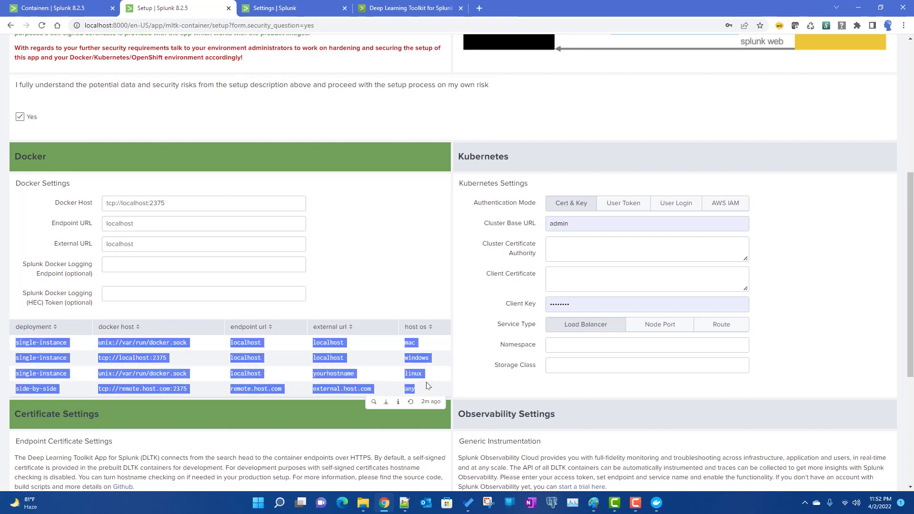
left_click(413, 369)
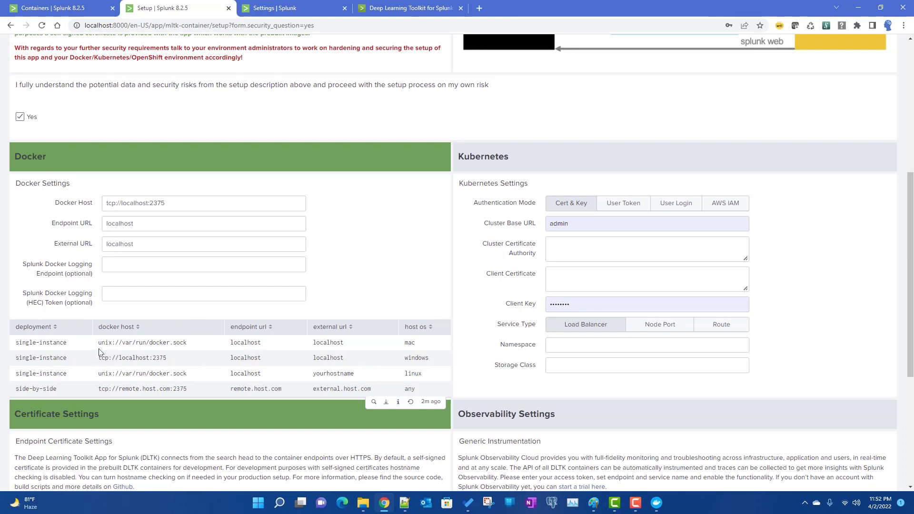
double_click(156, 204)
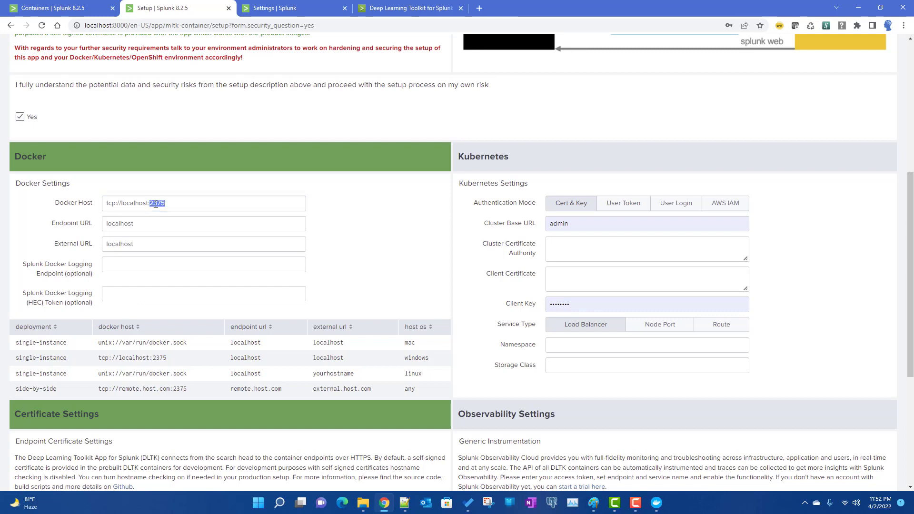
left_click(216, 205)
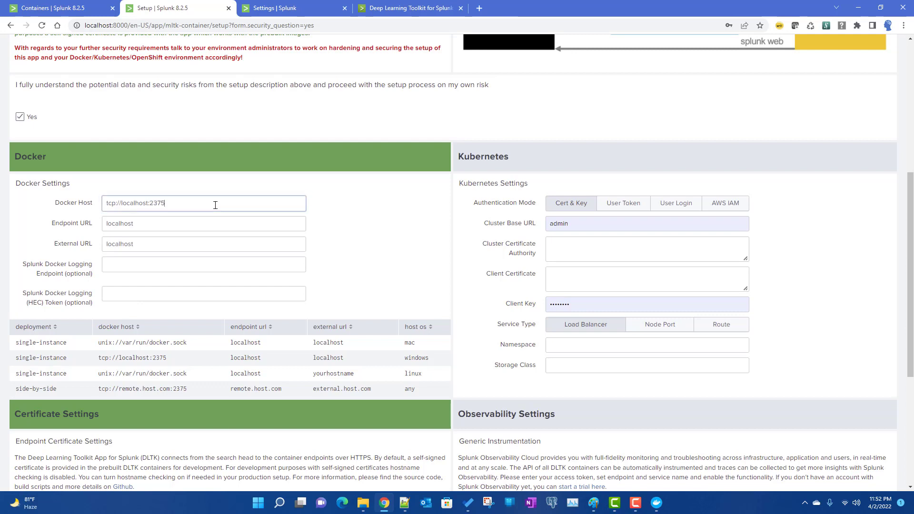
double_click(141, 203)
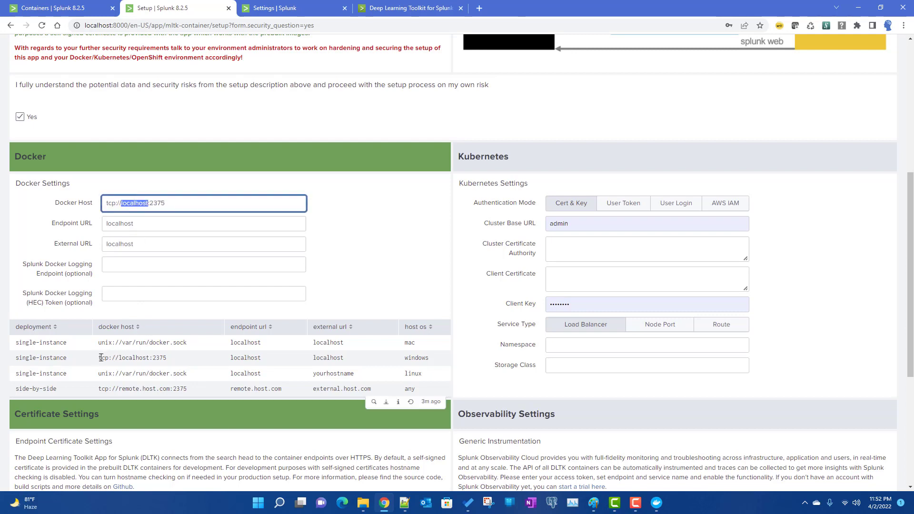
left_click_drag(98, 358, 179, 365)
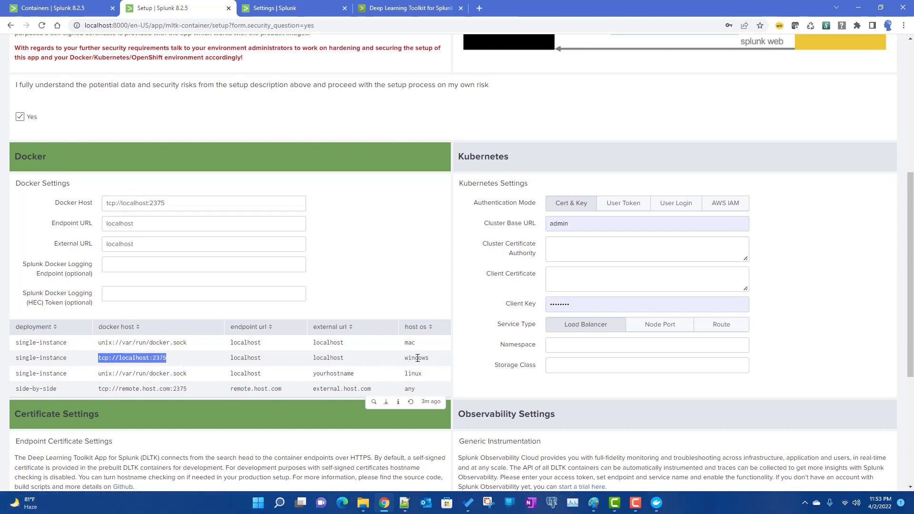
double_click(152, 223)
double_click(157, 244)
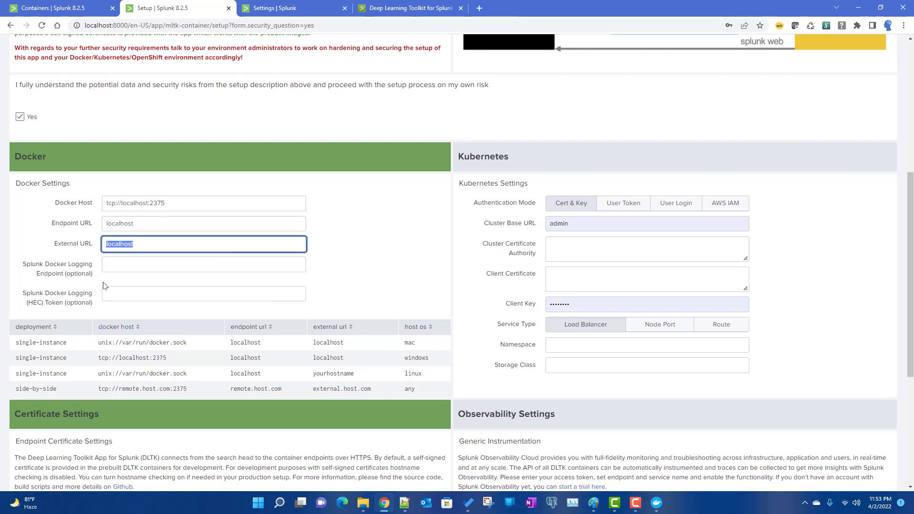
- Review the certificate and observability settings down to the test-and-save section, and return to the Docker settings
scroll(363, 354, "down", 3)
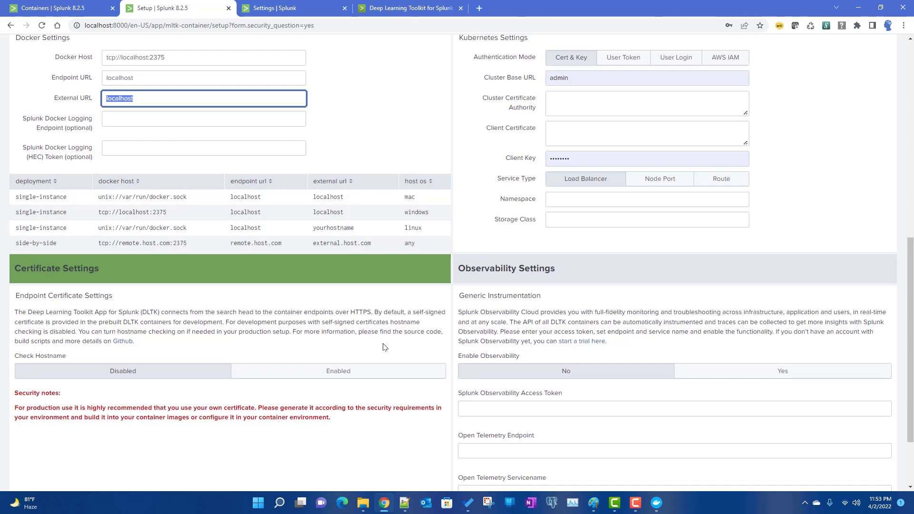
scroll(385, 347, "down", 2)
scroll(385, 347, "up", 3)
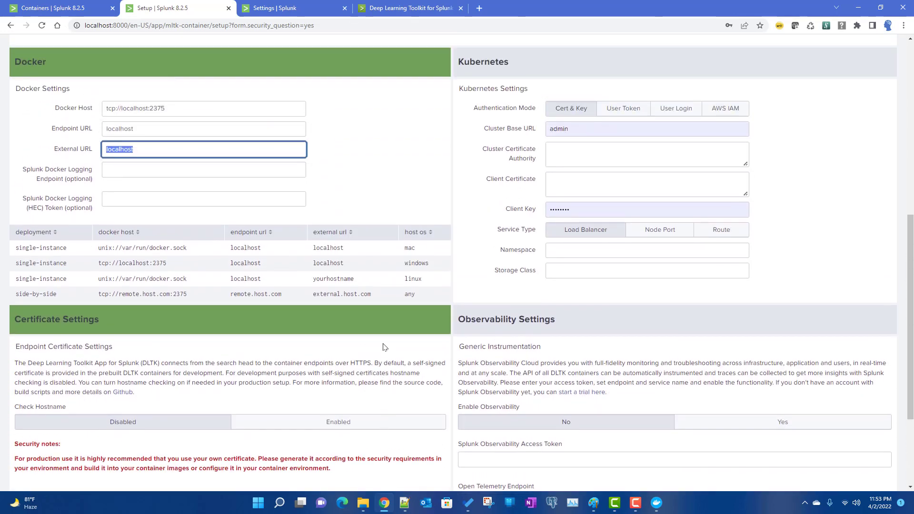
scroll(222, 379, "down", 3)
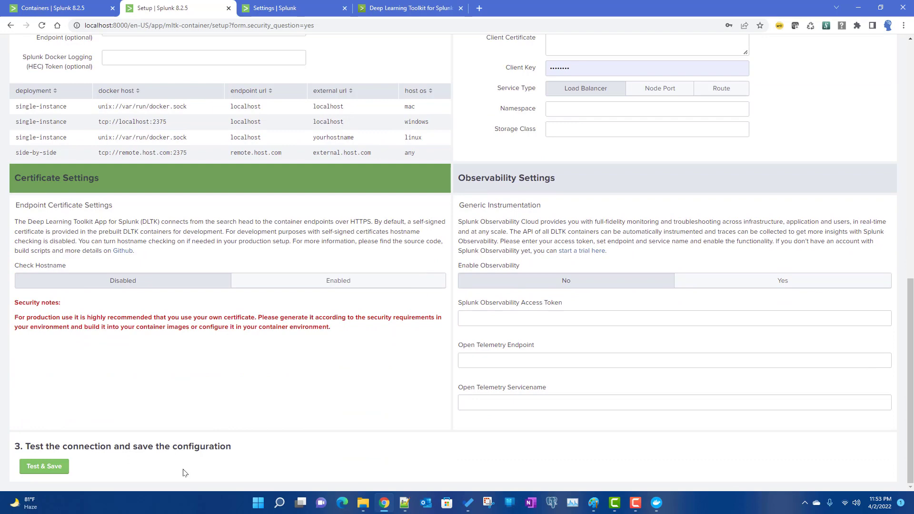
left_click(43, 467)
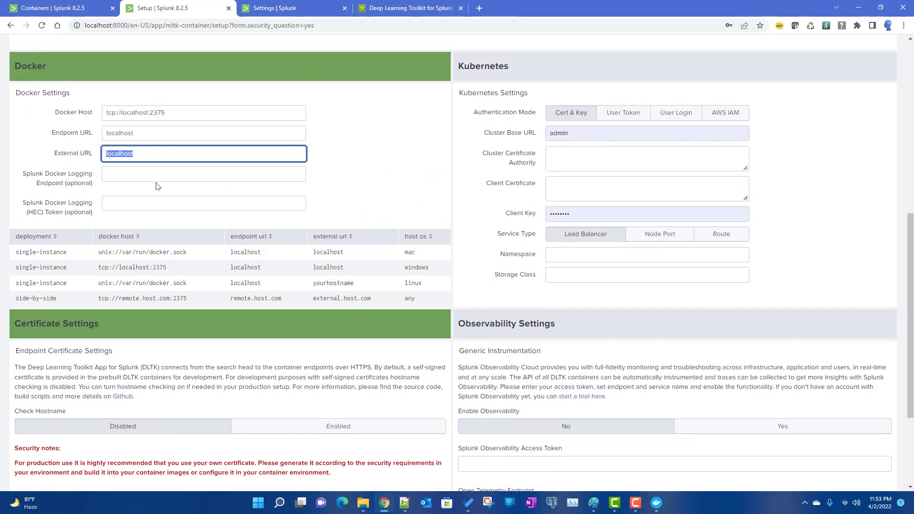
scroll(195, 348, "up", 3)
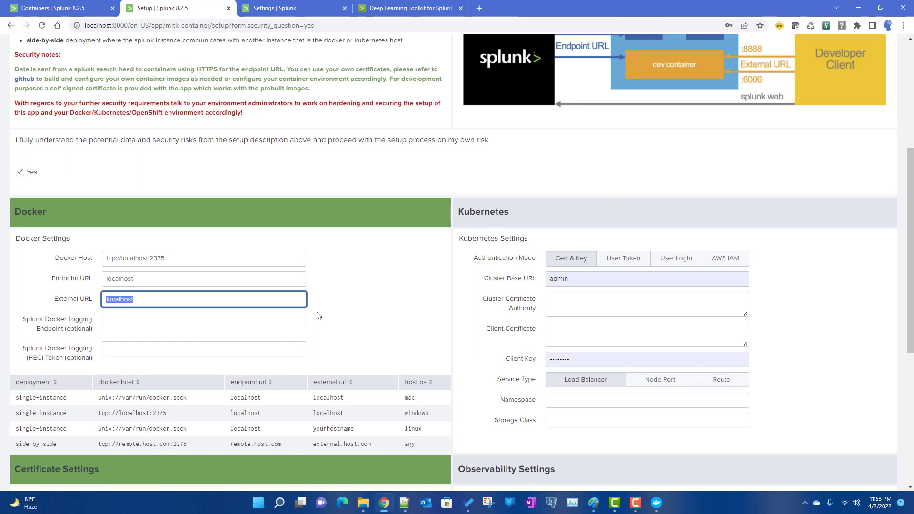
- Check the Docker Host, Endpoint URL, External URL and optional Splunk Docker logging fields against the deployment examples
left_click(363, 311)
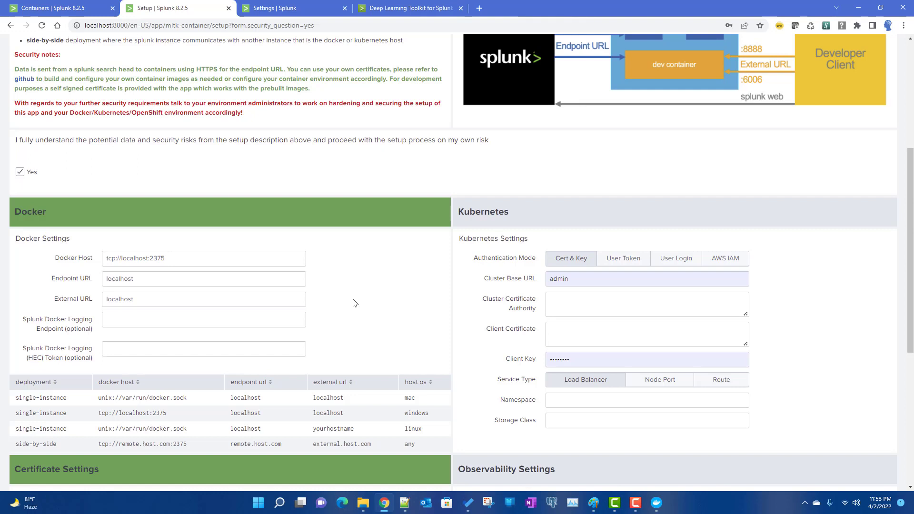
left_click(186, 262)
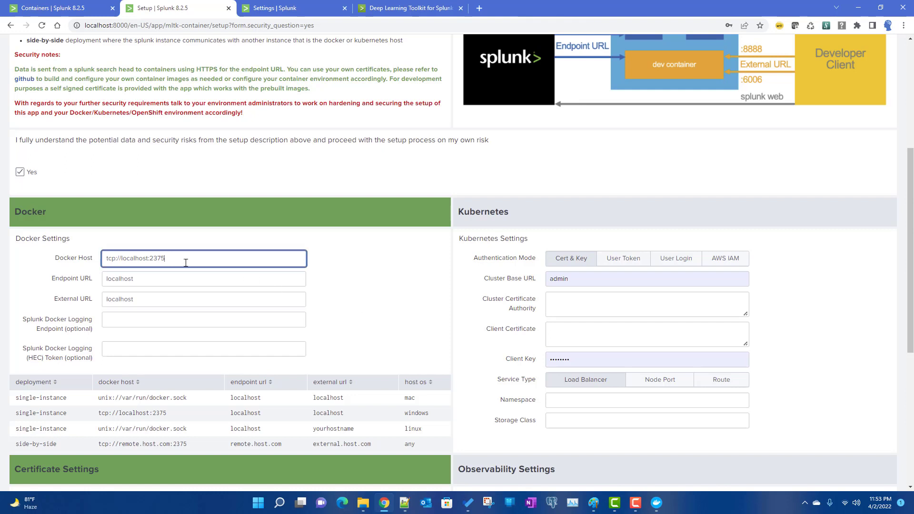
left_click(163, 282)
left_click(162, 295)
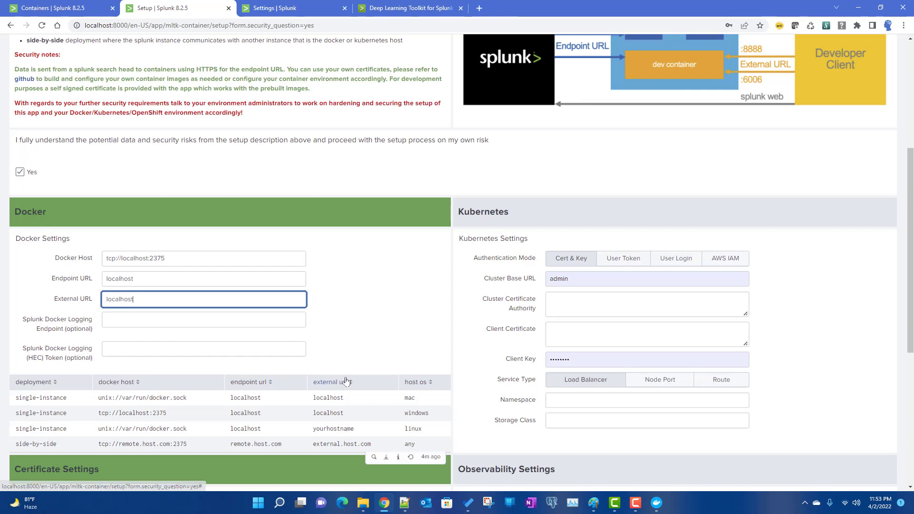
scroll(340, 379, "down", 2)
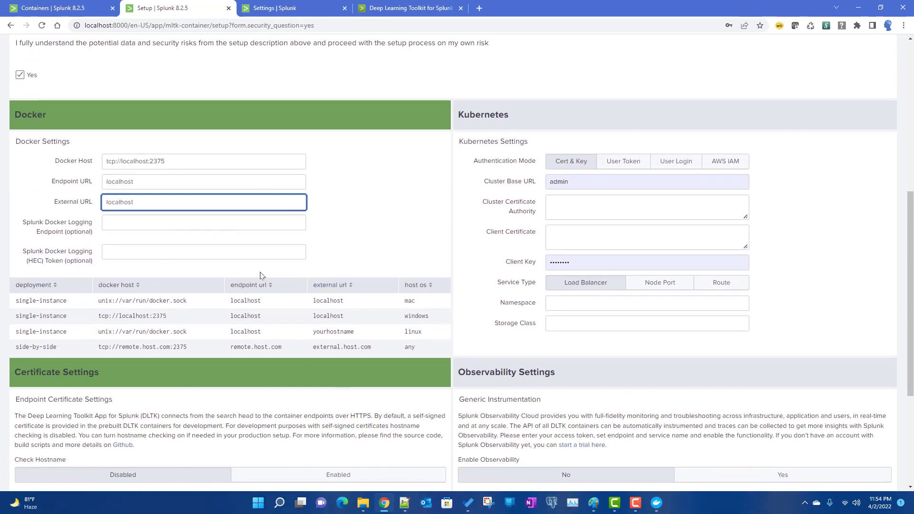
left_click(157, 221)
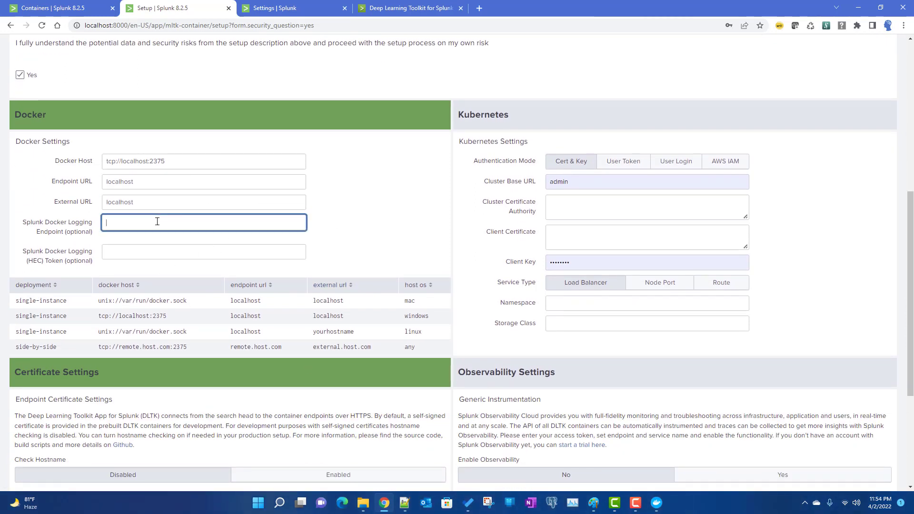
left_click(178, 197)
scroll(338, 347, "up", 7)
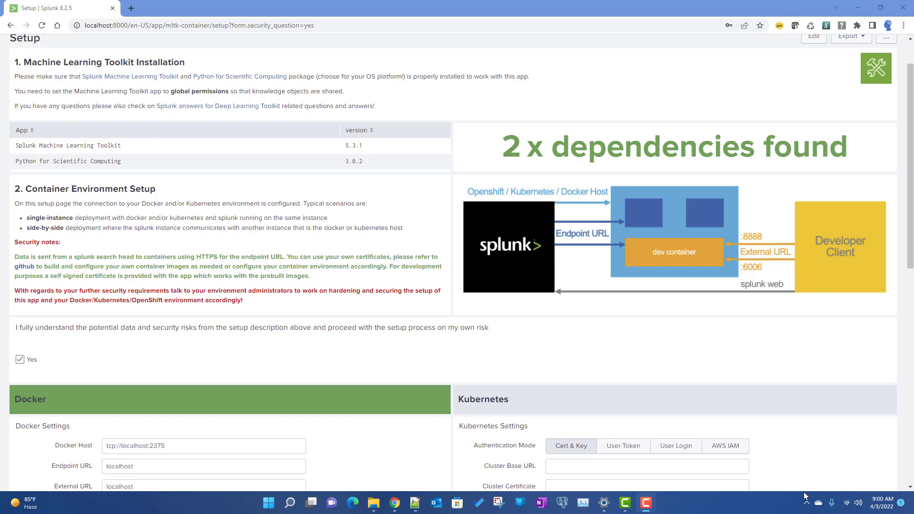
- Focus the Docker Host field and bring up Docker's options from the hidden system tray icons
left_click(223, 443)
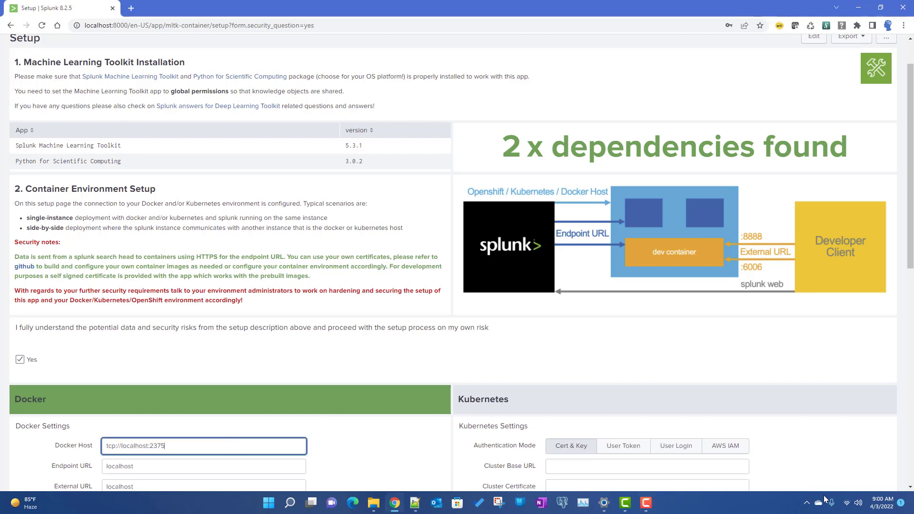
left_click(806, 508)
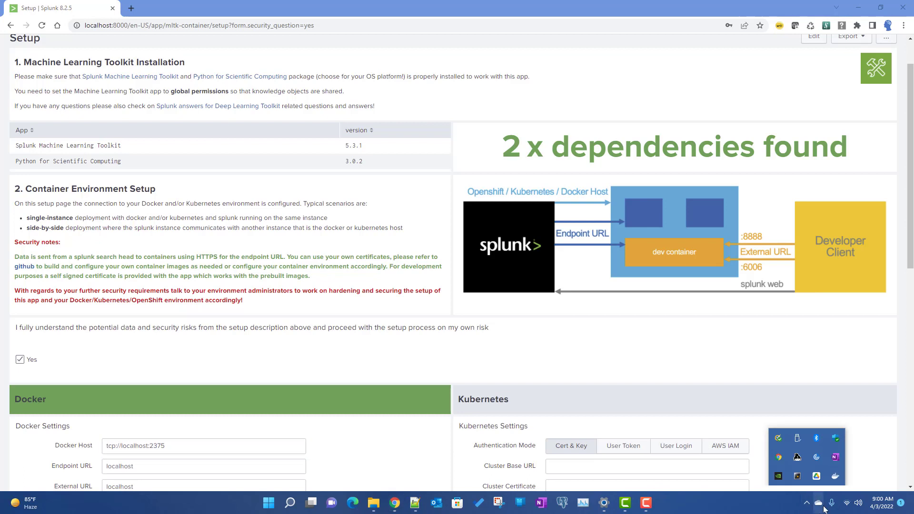
right_click(839, 477)
left_click(558, 291)
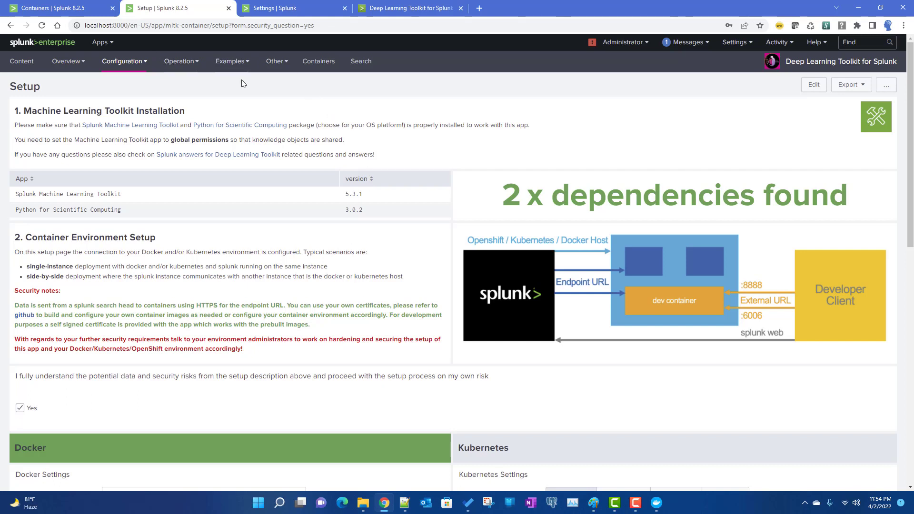
- Open the toolkit's Containers page and view the available Container Image choices for the development container
left_click(320, 66)
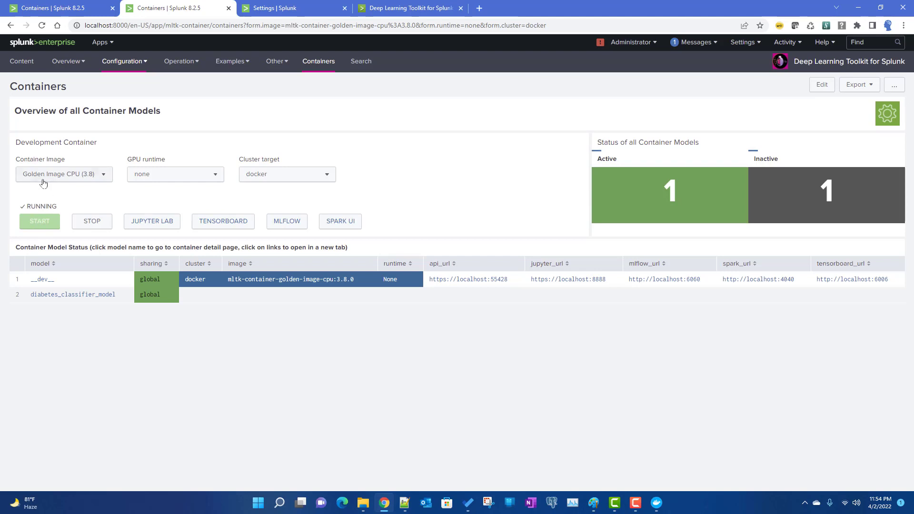
left_click(78, 181)
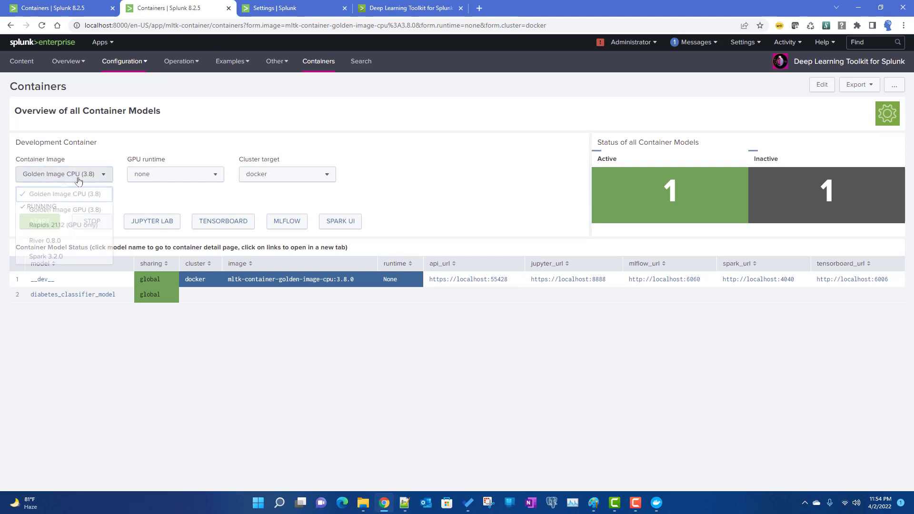
left_click(79, 181)
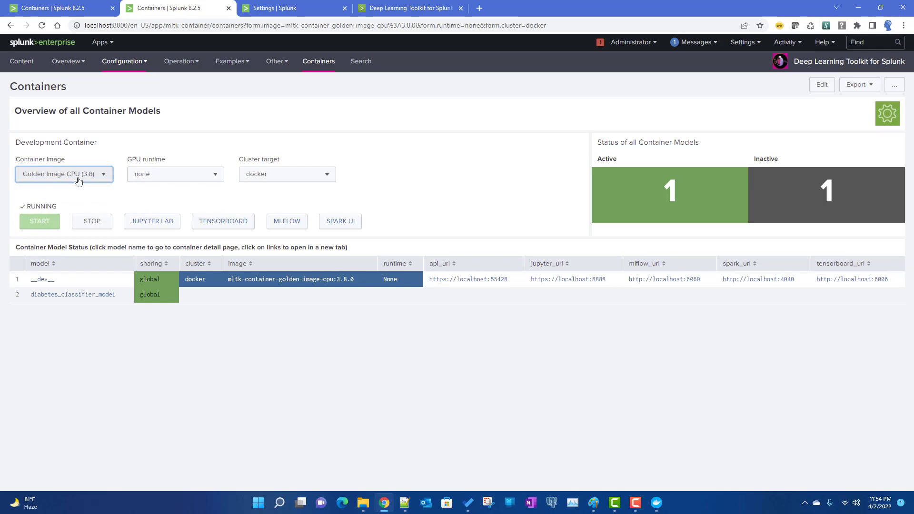
- Open docker.conf from the mltk-container local folder in Notepad++ and examine the [connection] settings
left_click(363, 503)
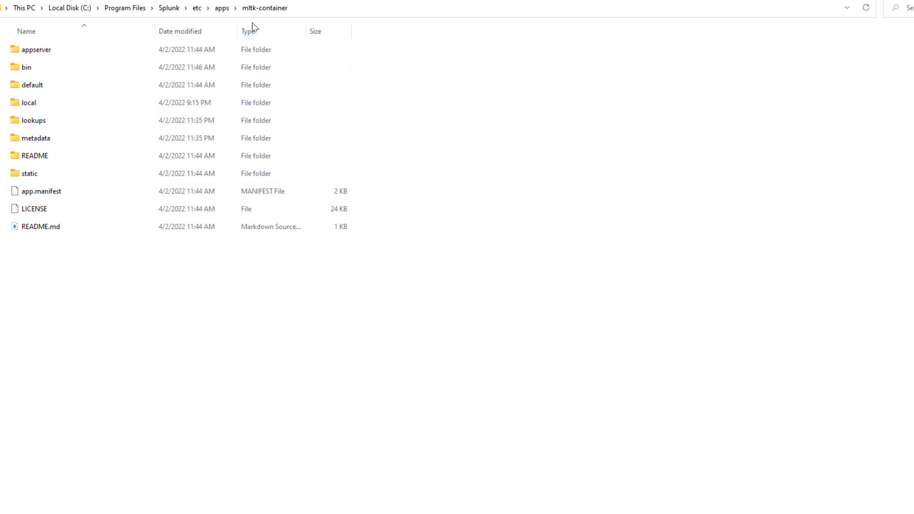
double_click(32, 107)
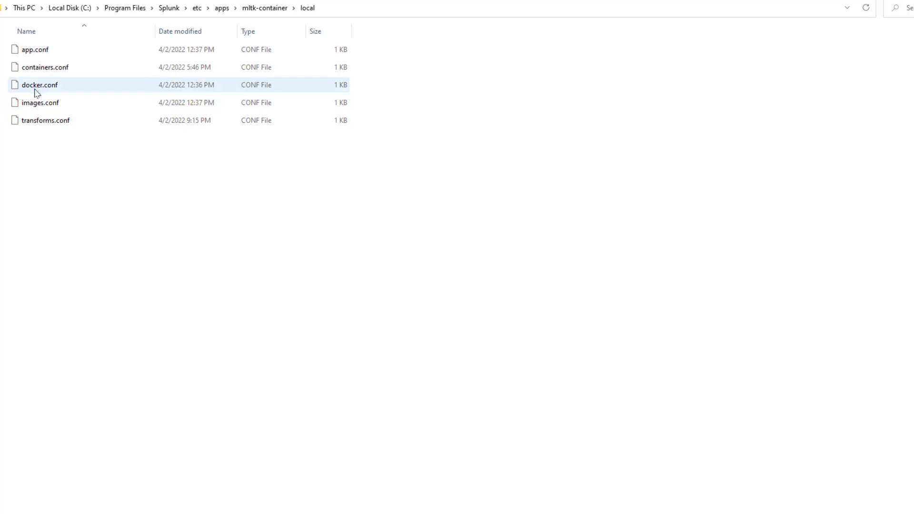
left_click(36, 91)
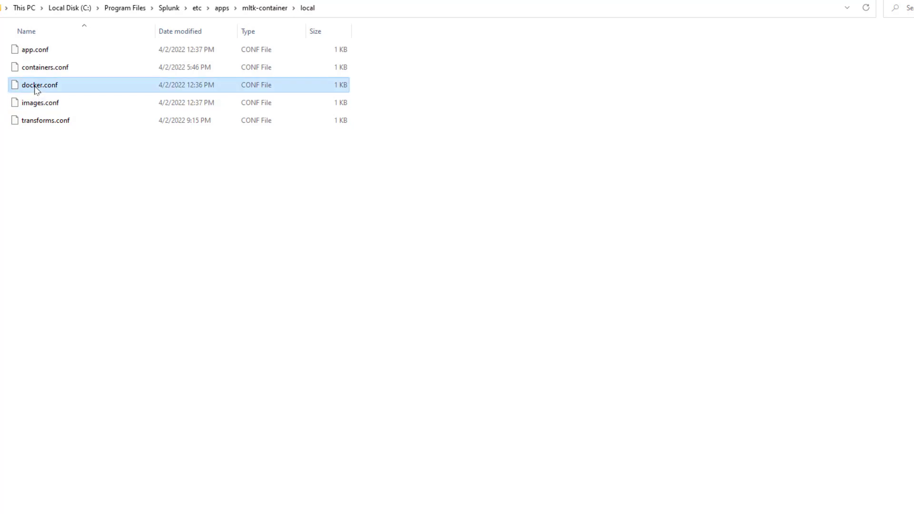
right_click(37, 90)
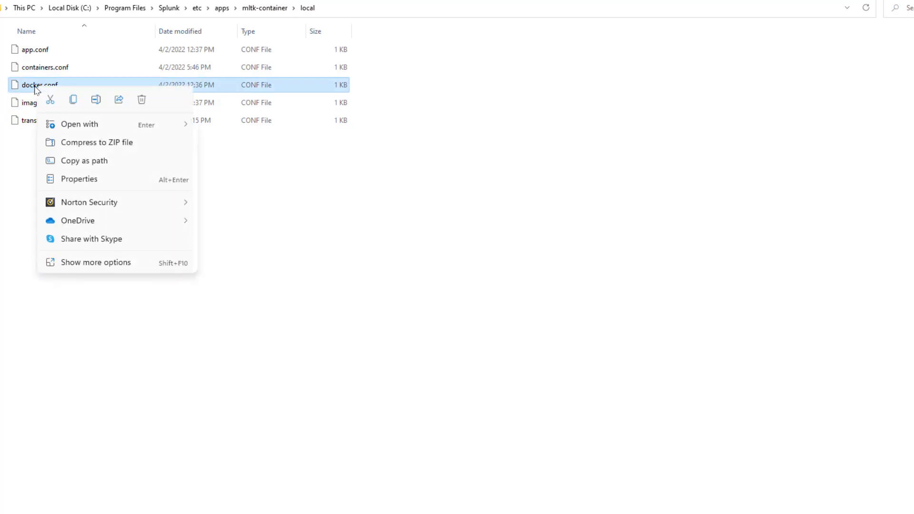
left_click(96, 265)
left_click(145, 75)
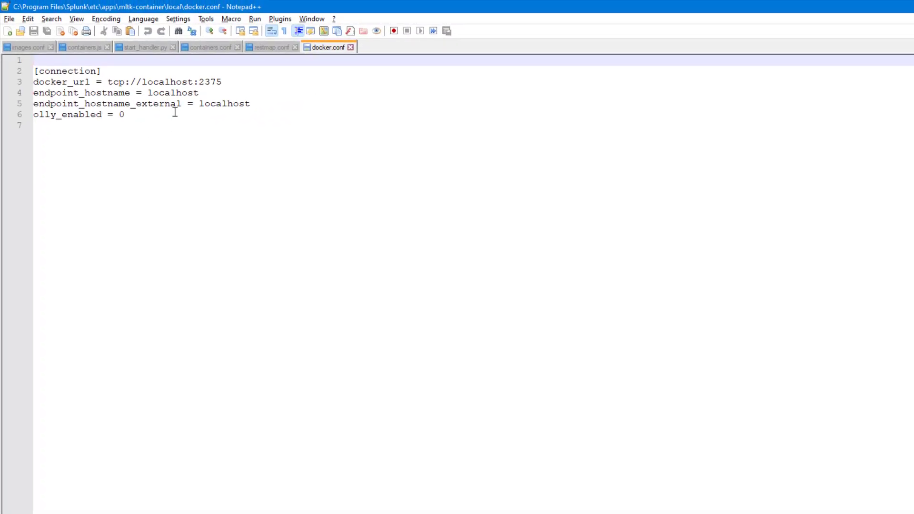
left_click_drag(133, 114, 34, 82)
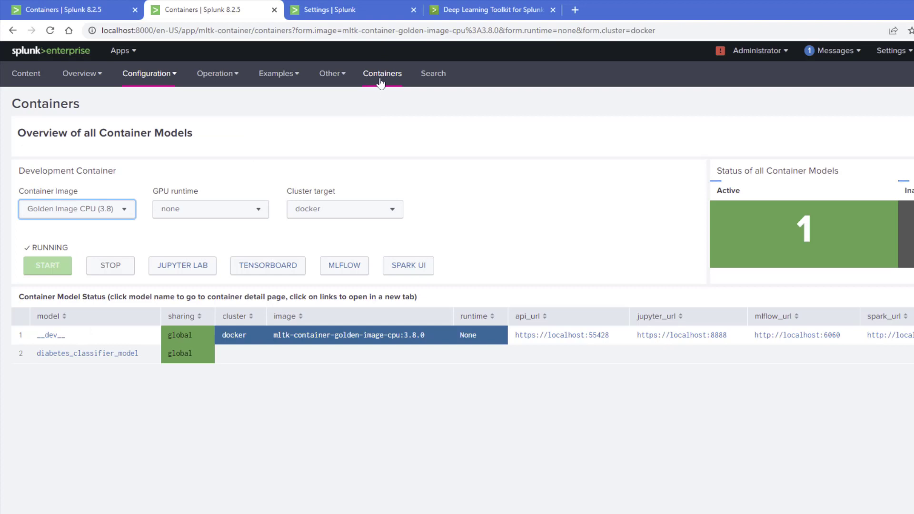
- Check the Container Image selector in Chrome, and open images.conf from the mltk-container local folder in Notepad++
left_click(100, 215)
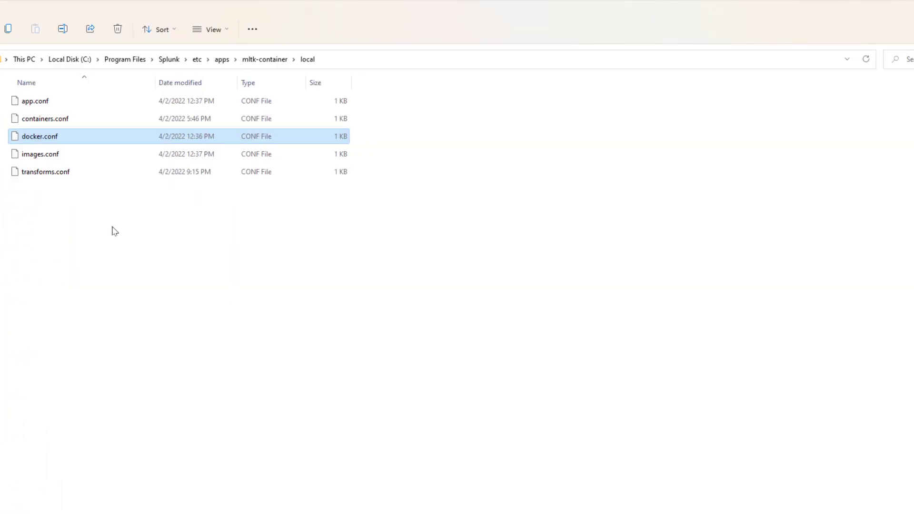
left_click(47, 157)
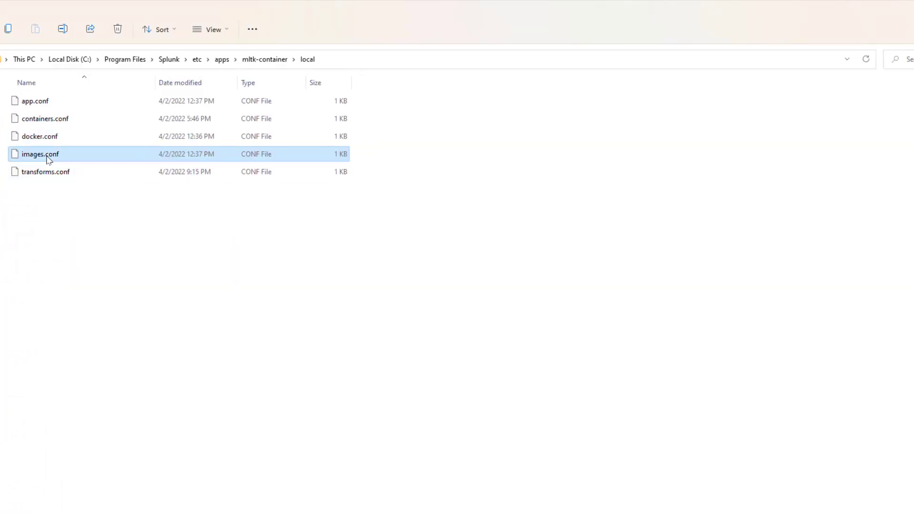
right_click(48, 159)
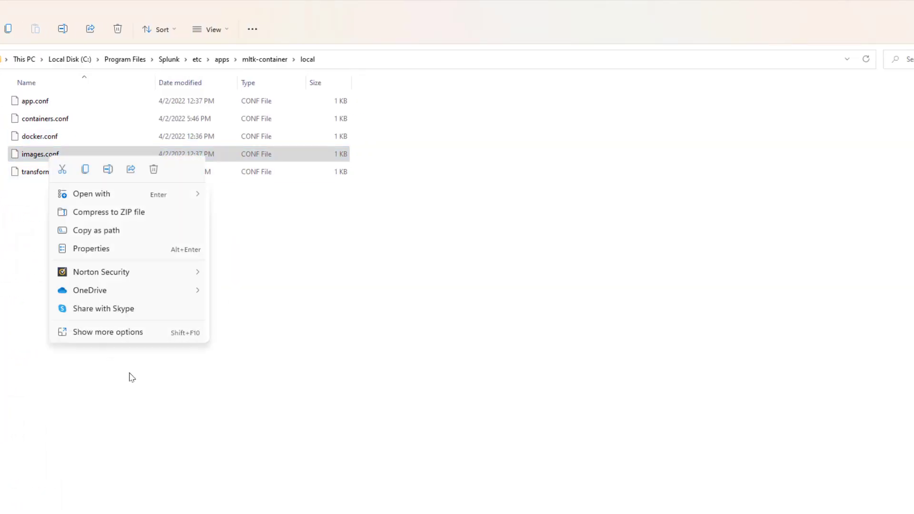
left_click(107, 337)
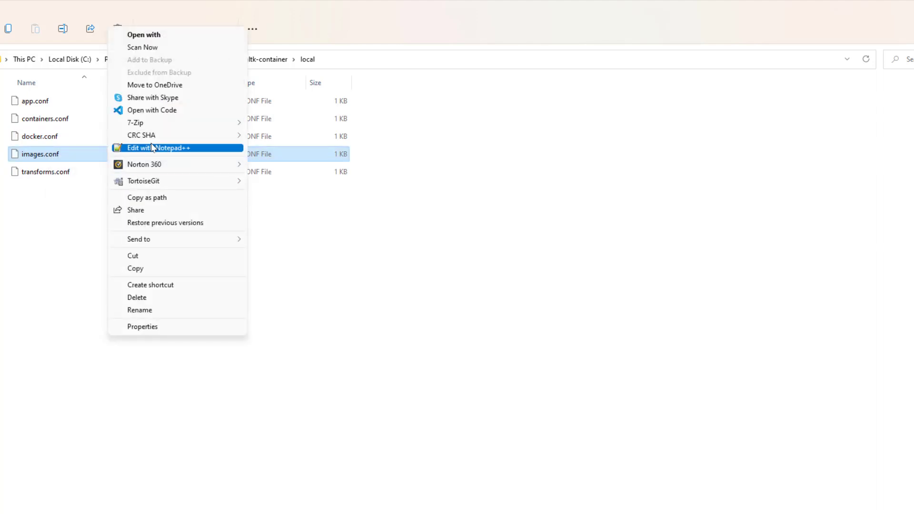
left_click(178, 148)
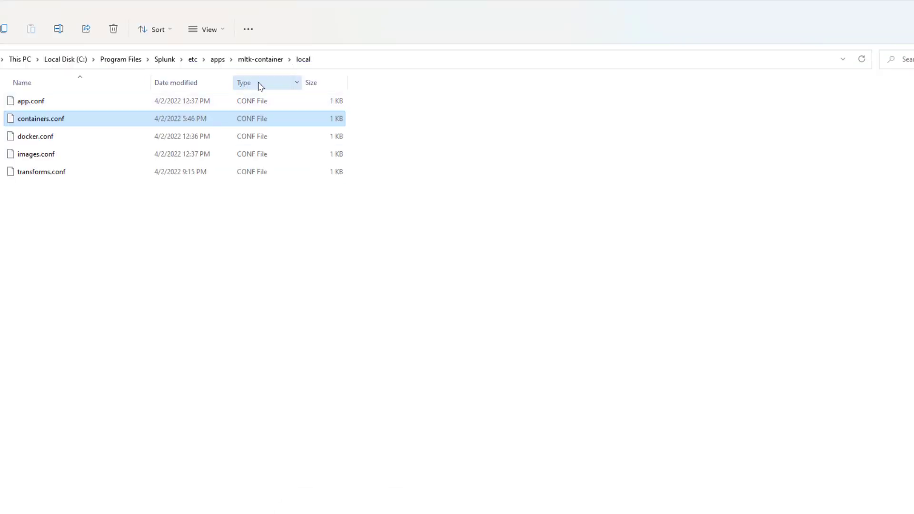
- Open images.conf from the mltk-container default folder in Notepad++
left_click(263, 61)
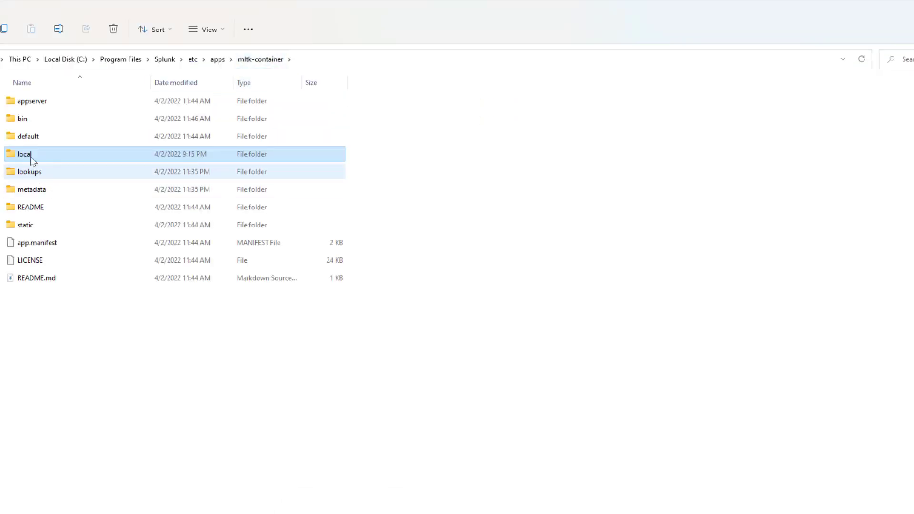
left_click(34, 139)
double_click(33, 139)
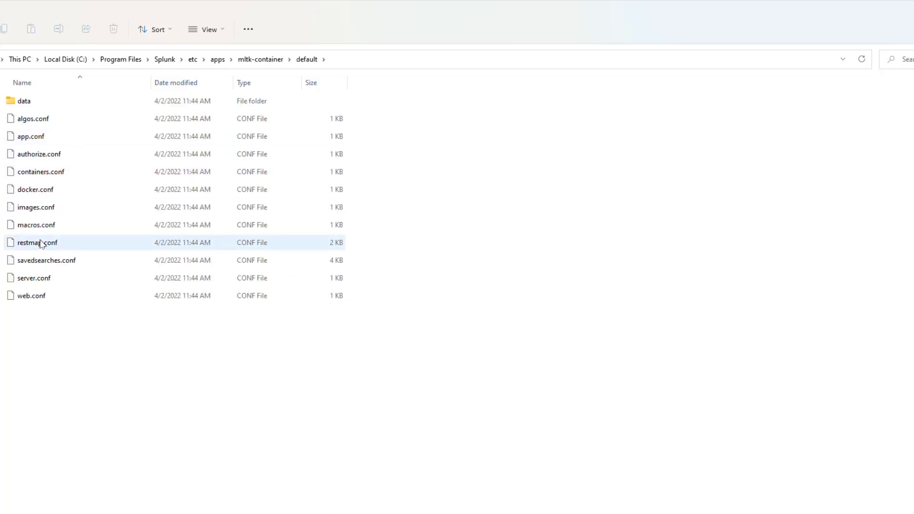
left_click(37, 213)
right_click(37, 213)
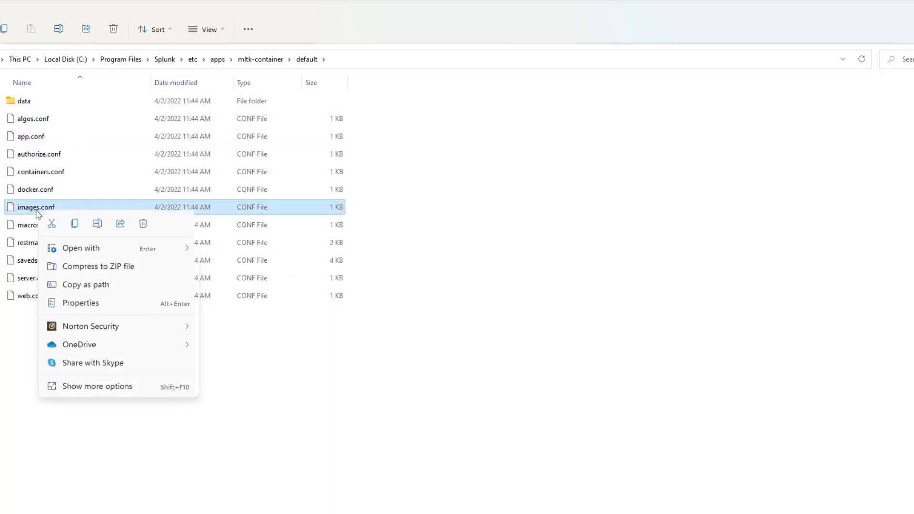
left_click(115, 385)
left_click(157, 196)
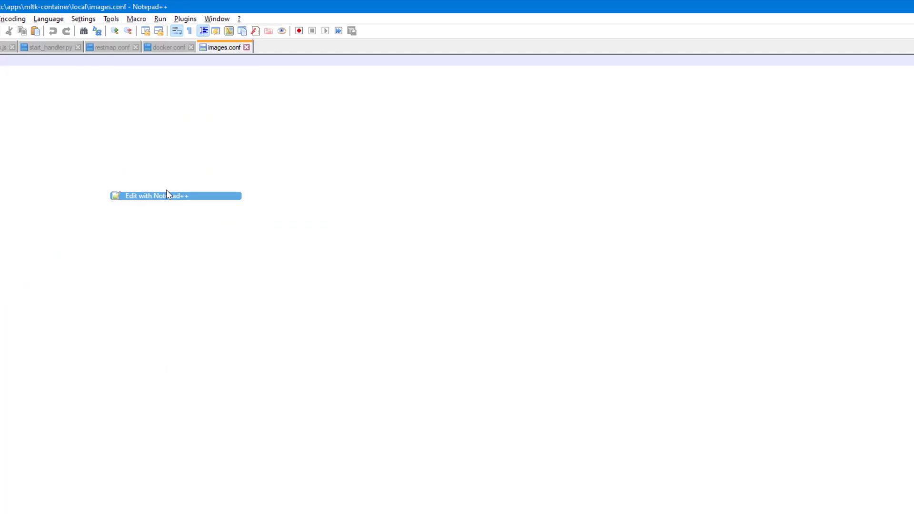
- Examine the golden-image-cpu and golden-image-gpu sections and their image values in the default images.conf
left_click_drag(57, 60, 125, 60)
left_click_drag(61, 125, 136, 125)
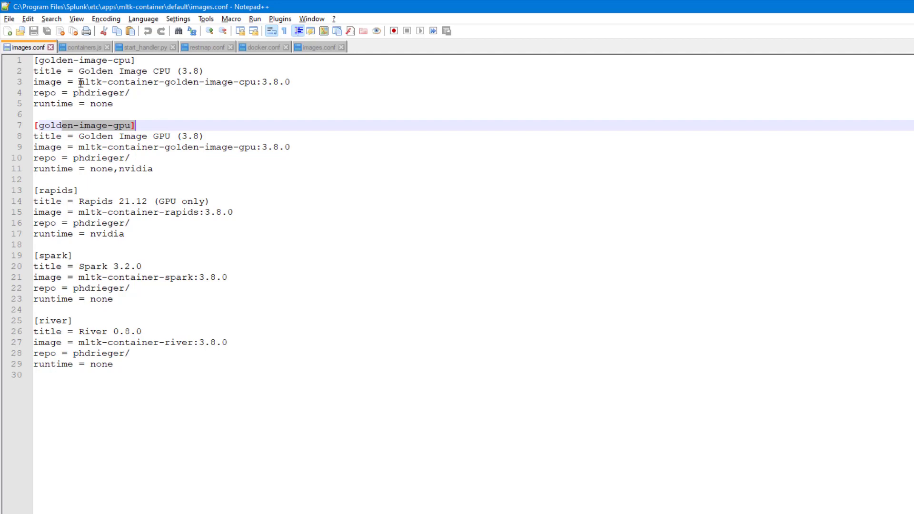
left_click_drag(79, 81, 301, 85)
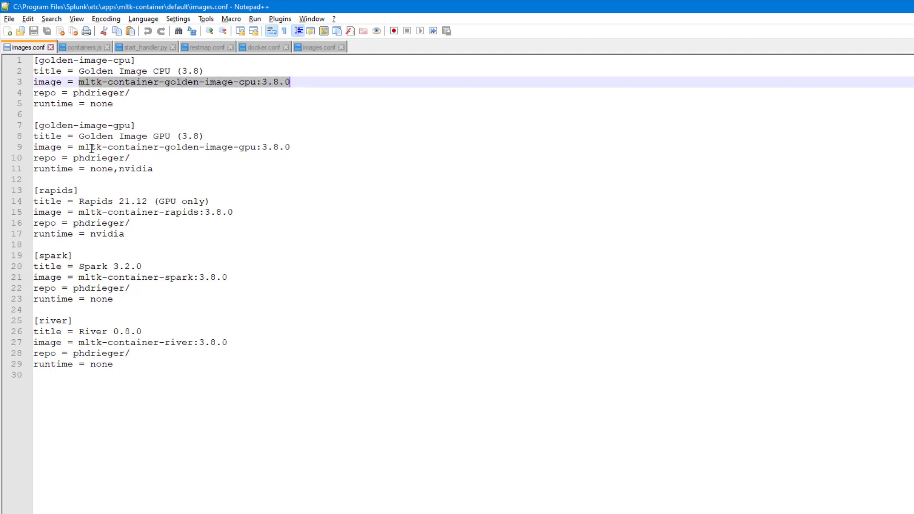
left_click_drag(74, 147, 311, 143)
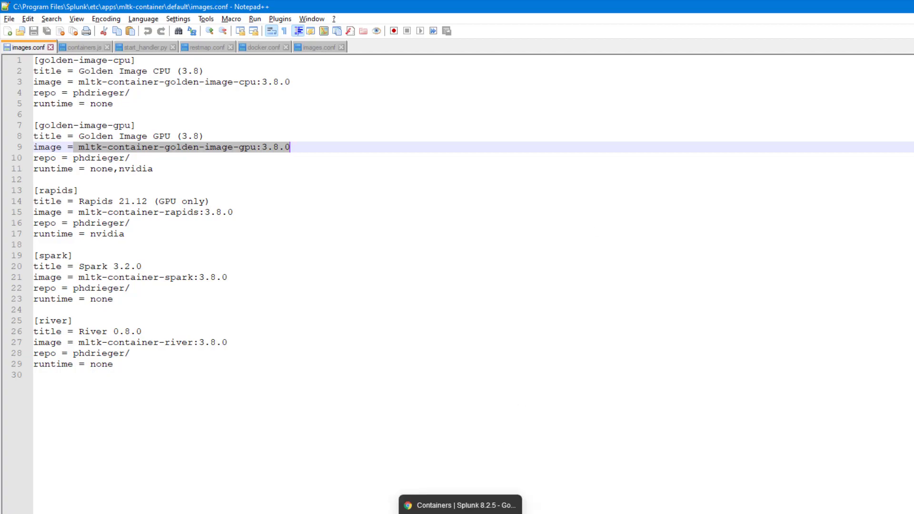
- Compare the Container Image options on the Containers page in Chrome with the rapids section of the default images.conf in Notepad++
left_click(391, 509)
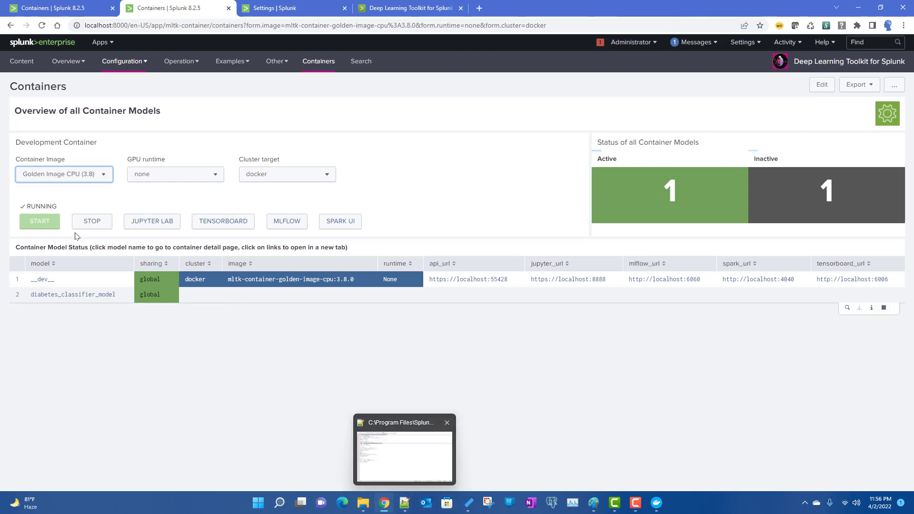
left_click(85, 176)
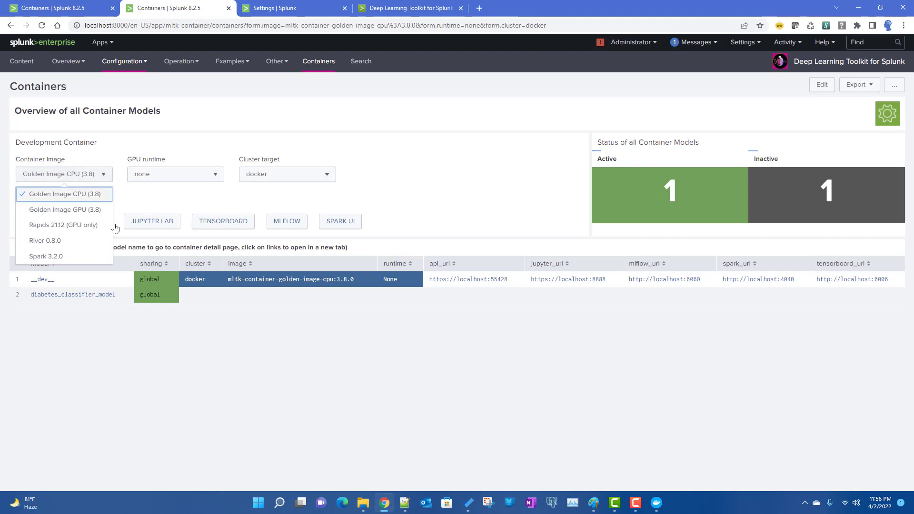
left_click(436, 151)
left_click(405, 503)
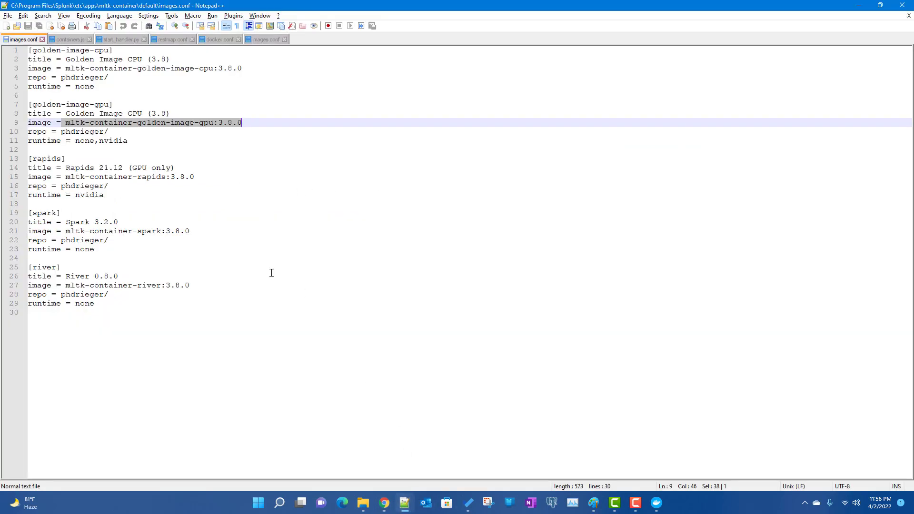
left_click_drag(66, 177, 234, 172)
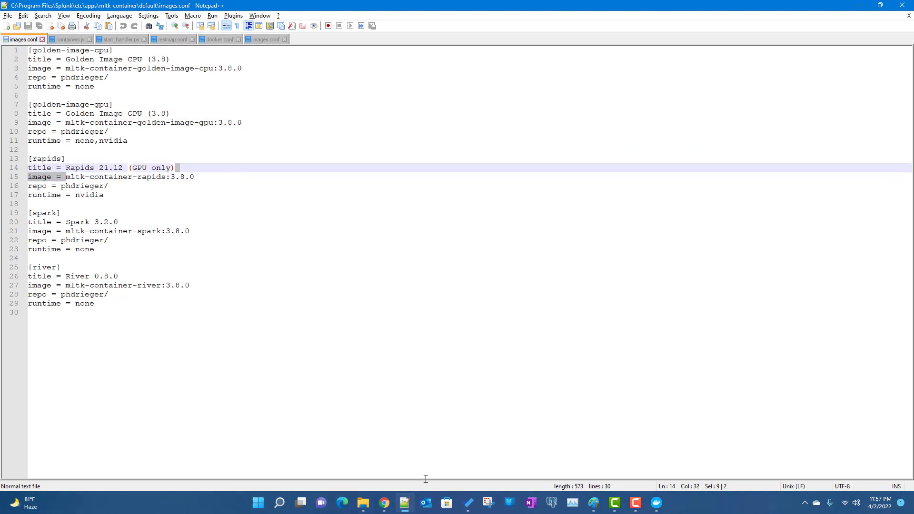
- View the error screenshot in Paint, and highlight the golden-image-gpu image value in the default images.conf in Notepad++
left_click(405, 508)
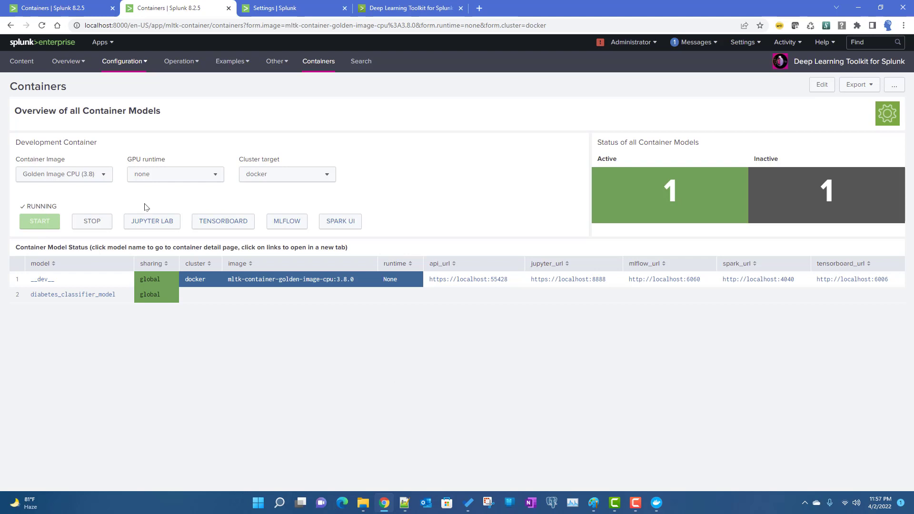
left_click(594, 504)
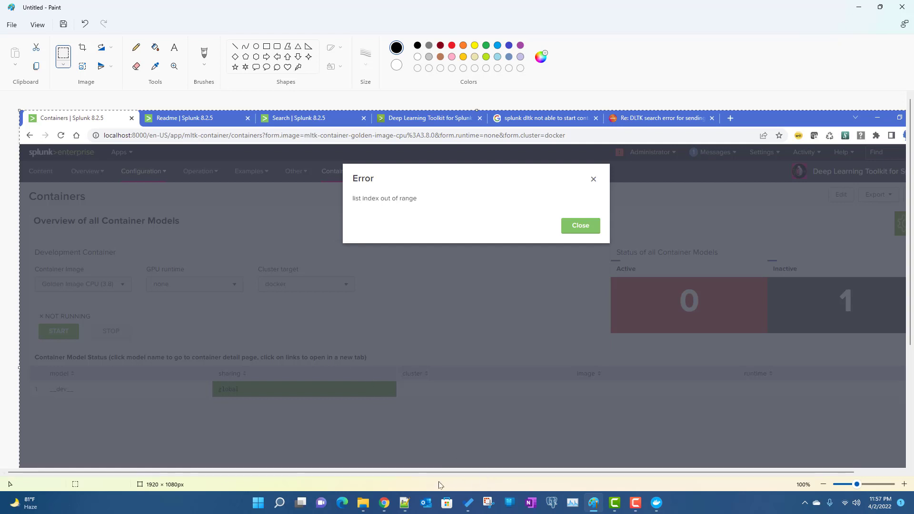
left_click(404, 504)
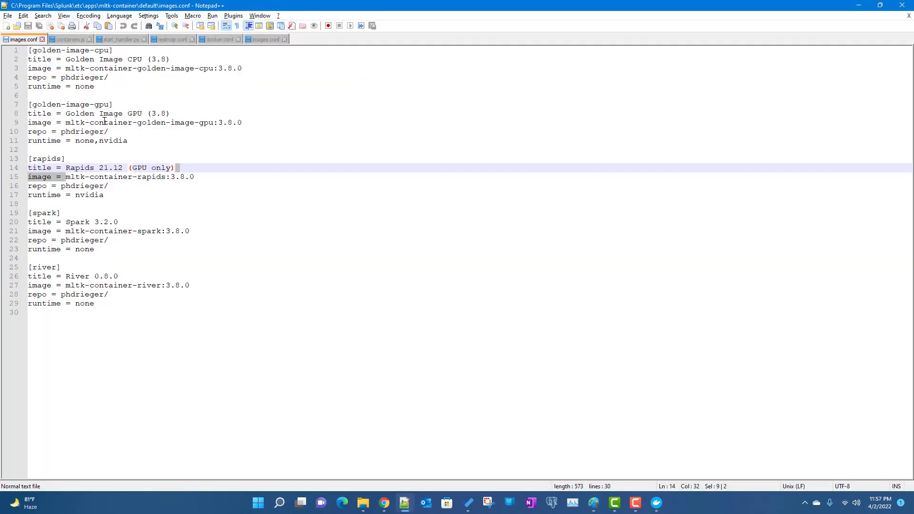
left_click_drag(66, 118, 245, 123)
left_click(246, 123)
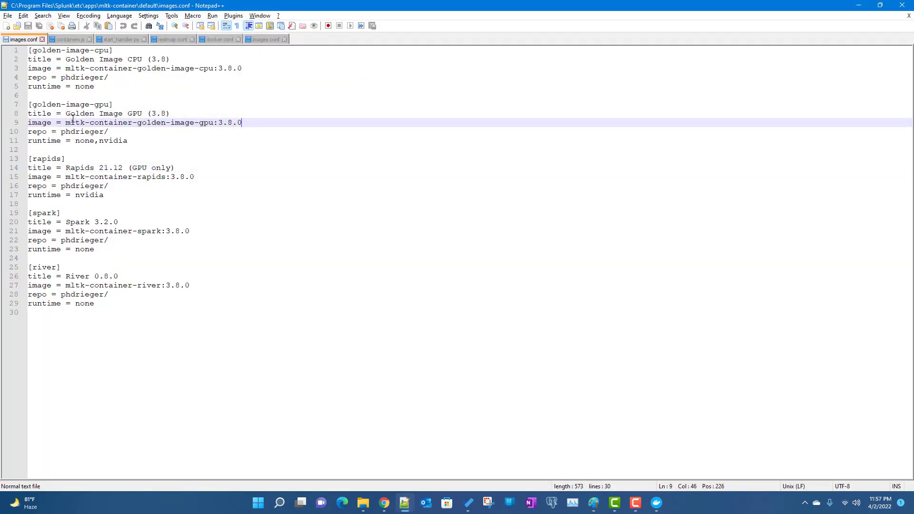
left_click_drag(64, 123, 264, 125)
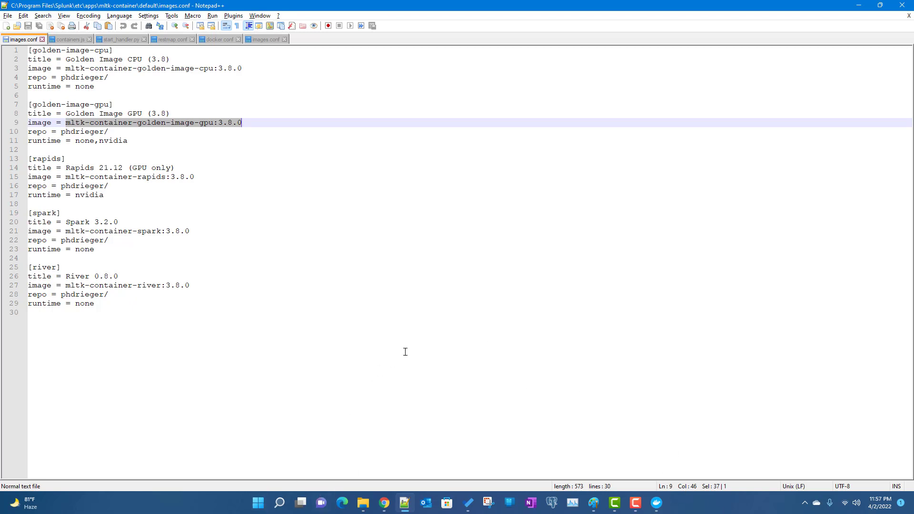
- Open a Command Prompt window and run docker images to list the local Docker images
key("super+r")
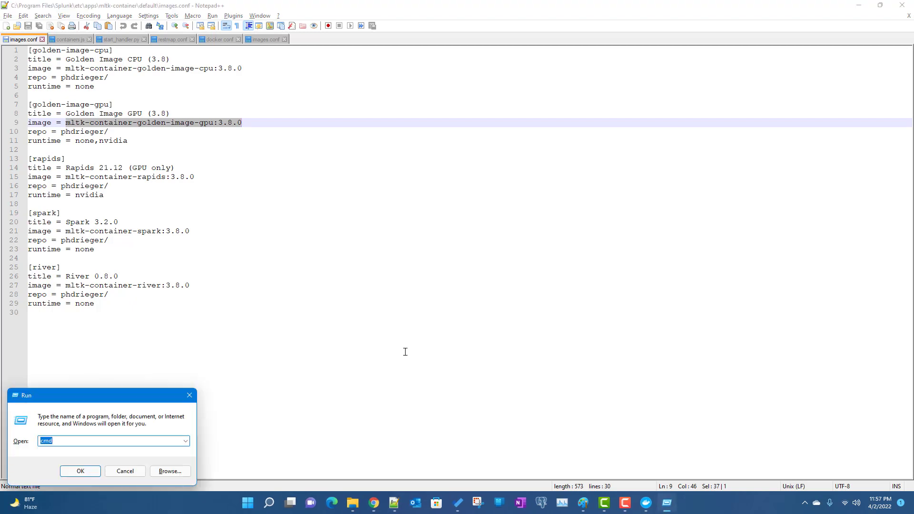
key("Return")
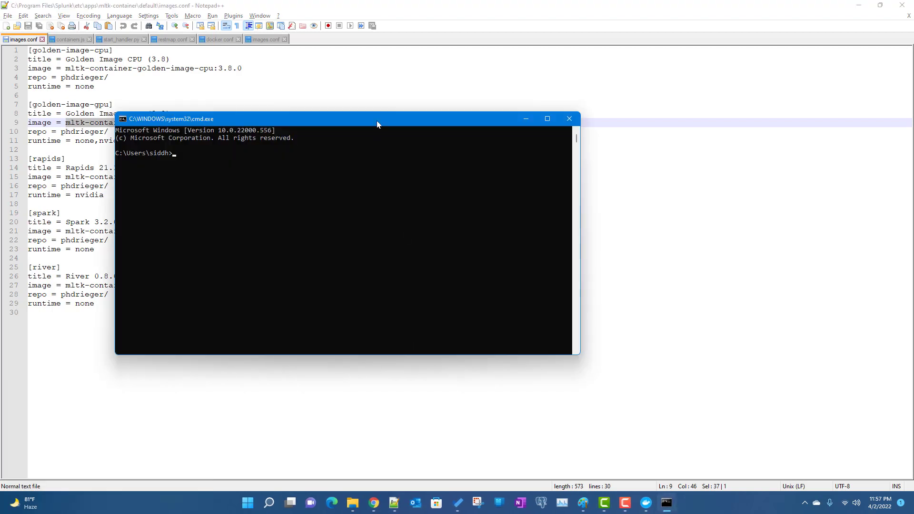
left_click_drag(376, 117, 510, 163)
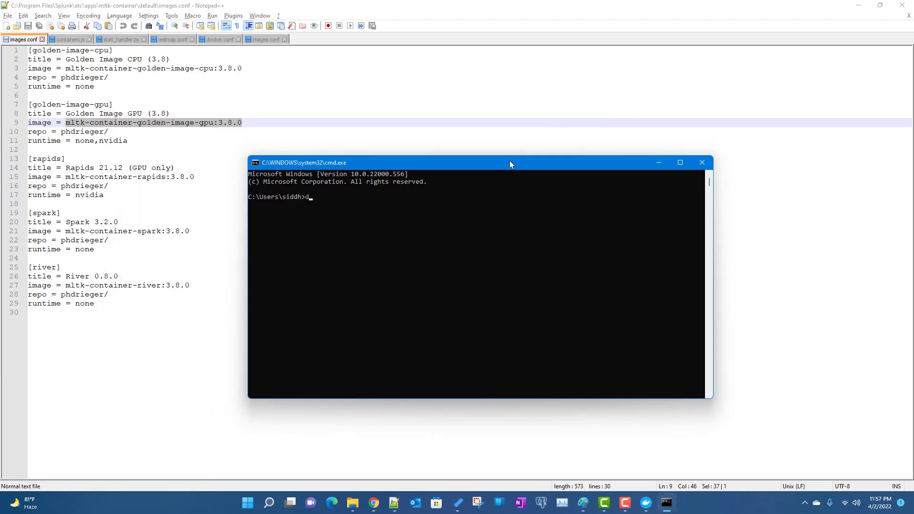
type("docker")
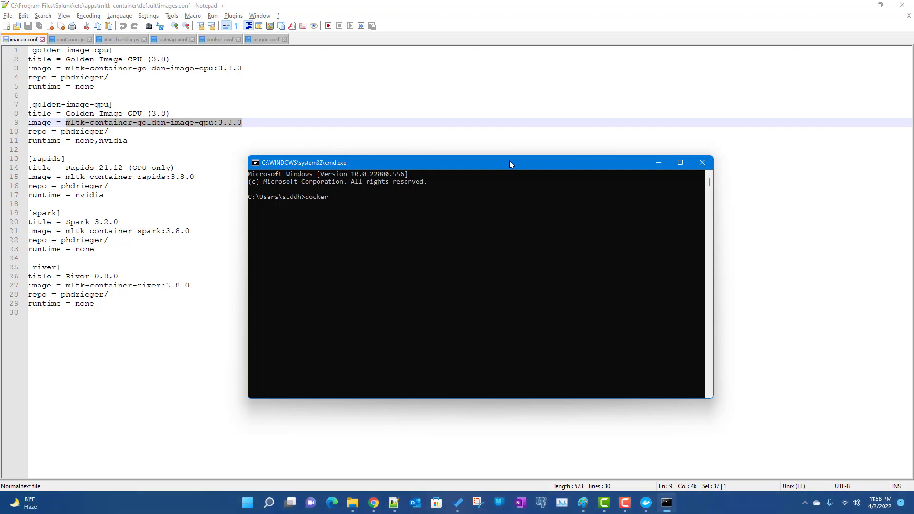
type(" images")
key("Return")
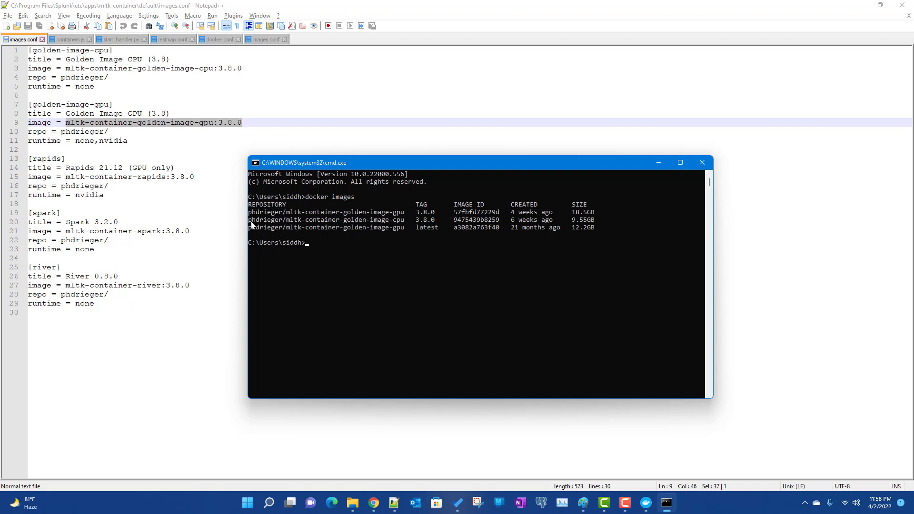
- Examine the golden-image rows in the command output, highlighting the golden-image-gpu row tagged 3.8.0
left_click_drag(248, 220, 597, 228)
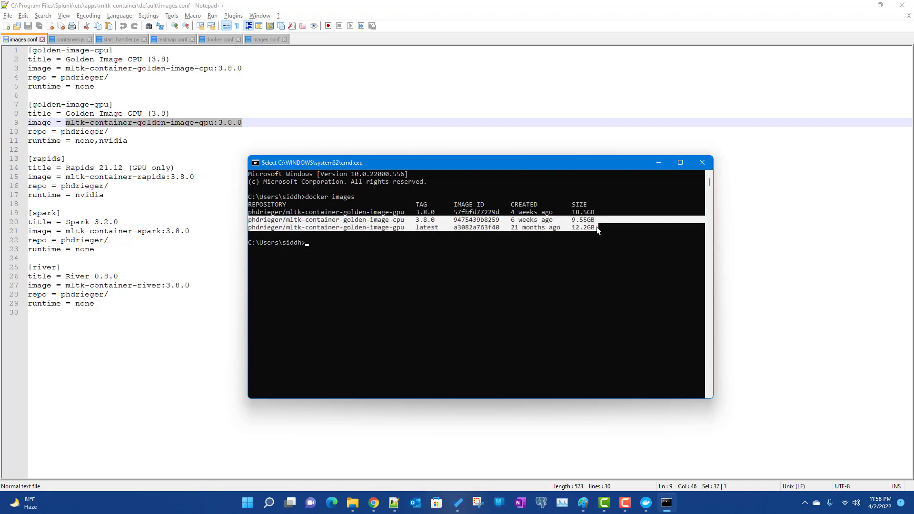
left_click(597, 228)
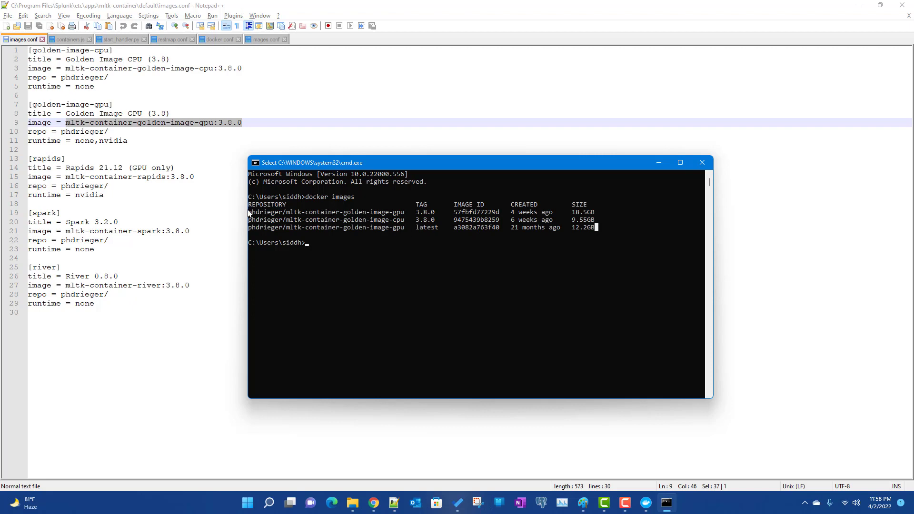
left_click_drag(252, 212, 602, 216)
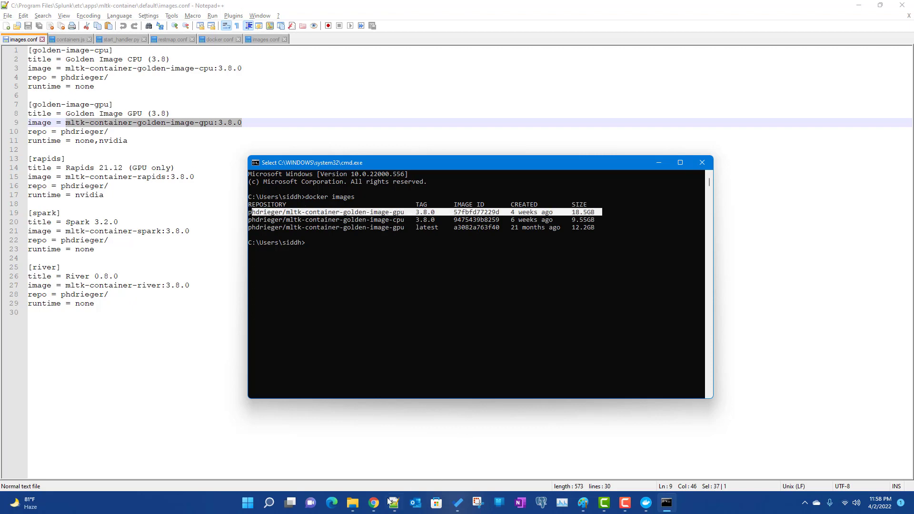
- Compare the Containers page in Chrome with the Docker image list in Command Prompt and the error screenshot in Paint
left_click(374, 503)
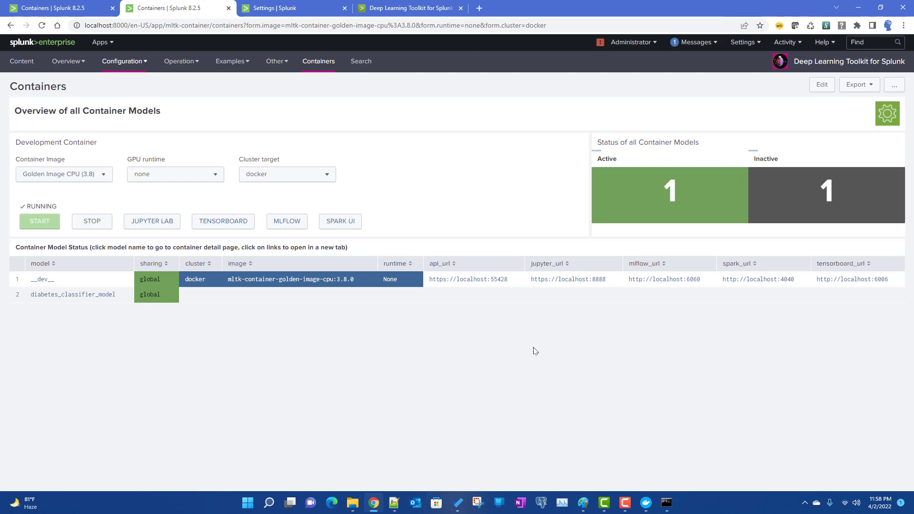
left_click(666, 503)
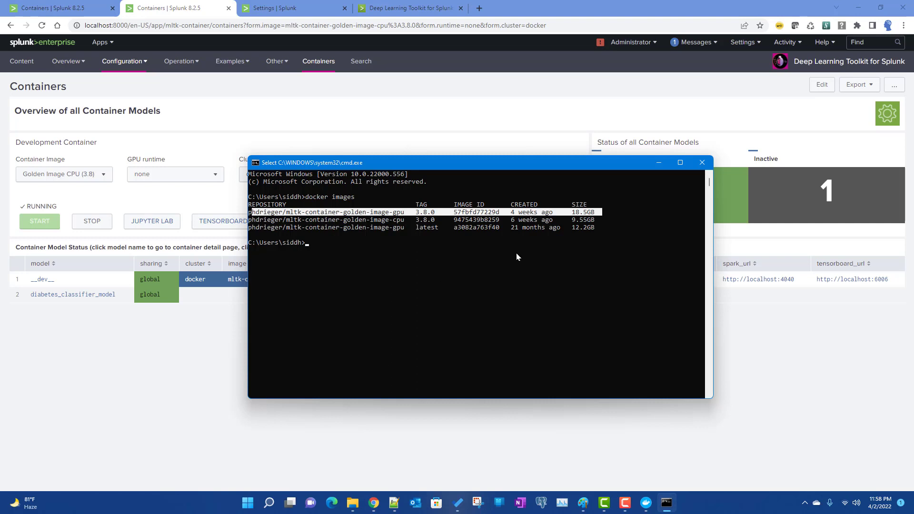
left_click(672, 508)
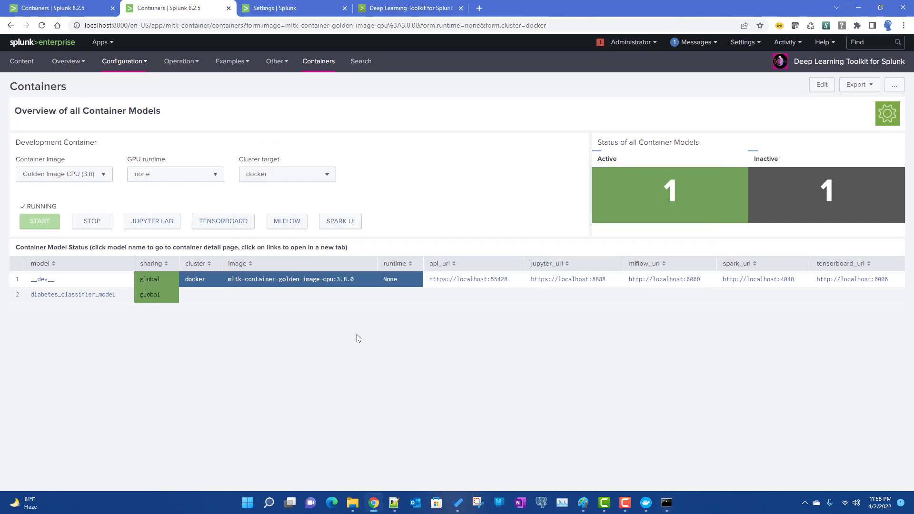
left_click(584, 503)
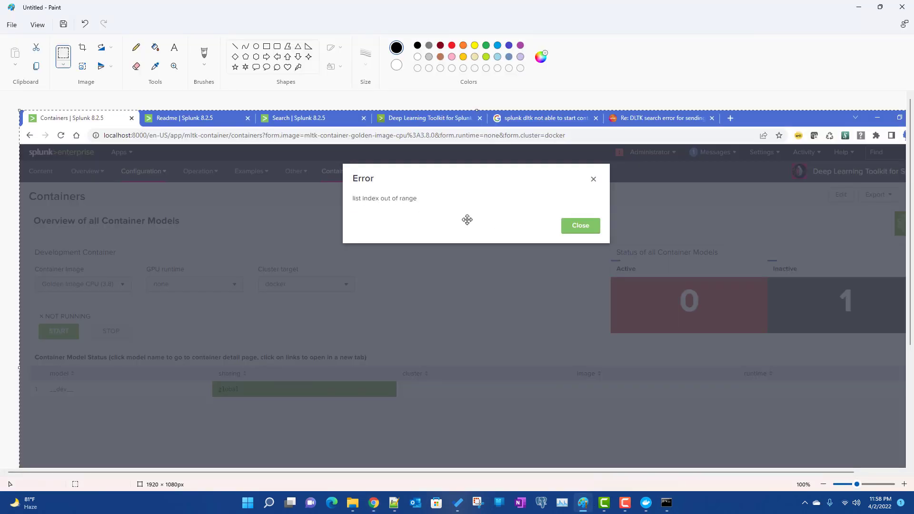
left_click(584, 505)
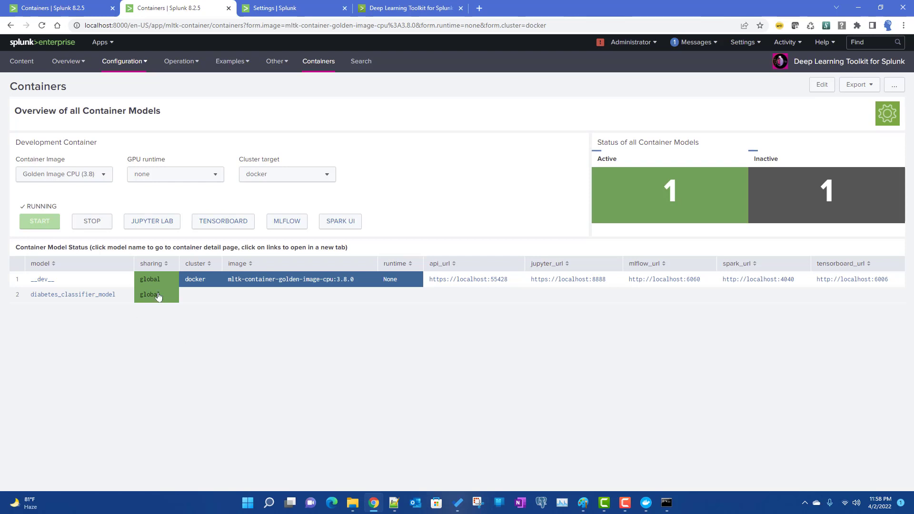
left_click(584, 504)
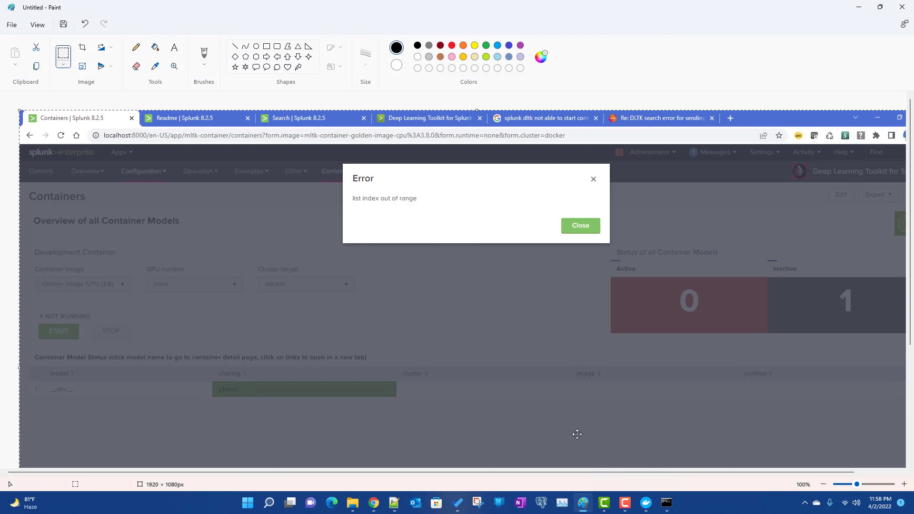
left_click(584, 504)
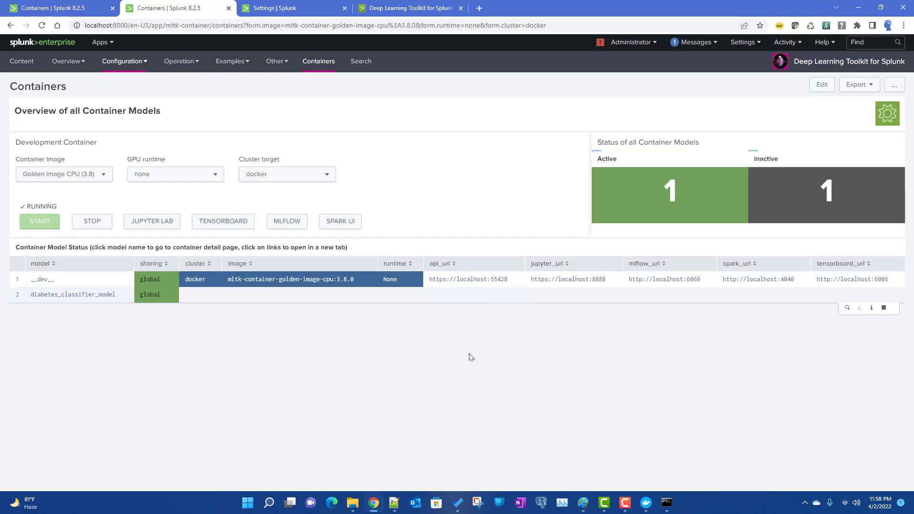
- Open the Containers dashboard for editing and show its XML source
mouse_move(396, 509)
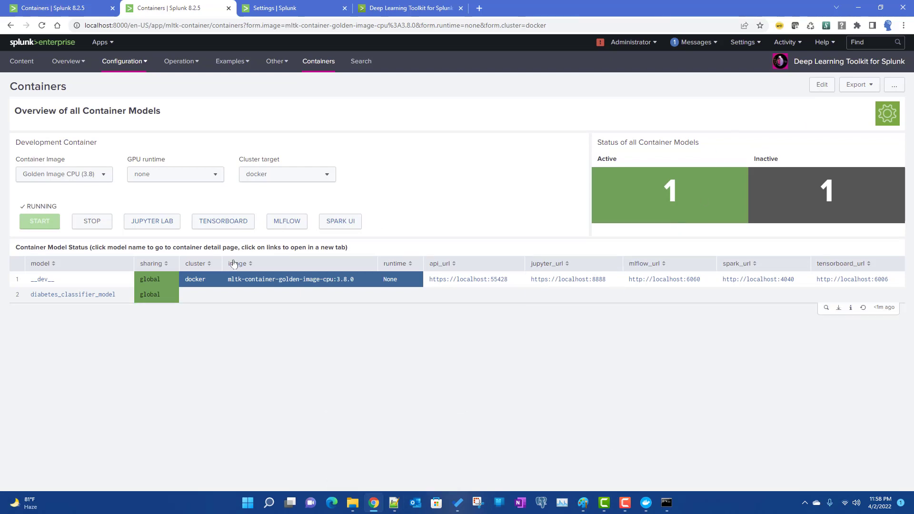
left_click(827, 86)
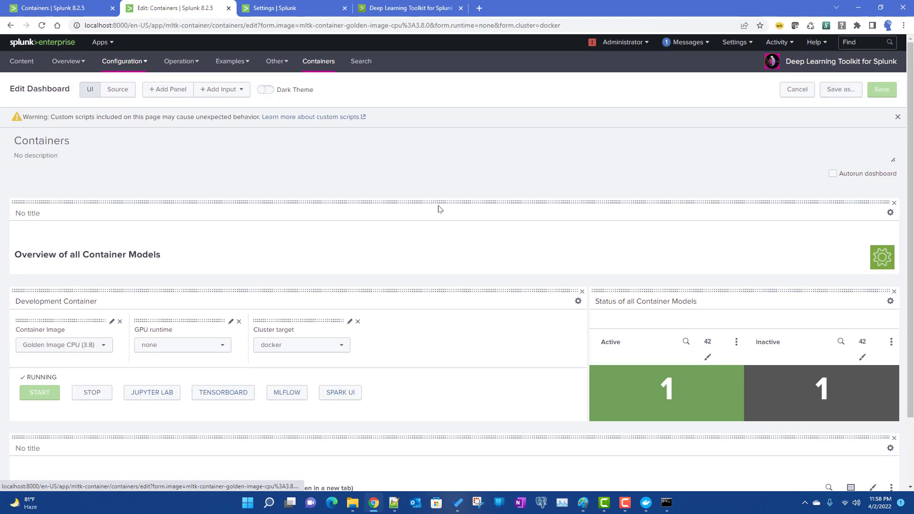
left_click(117, 90)
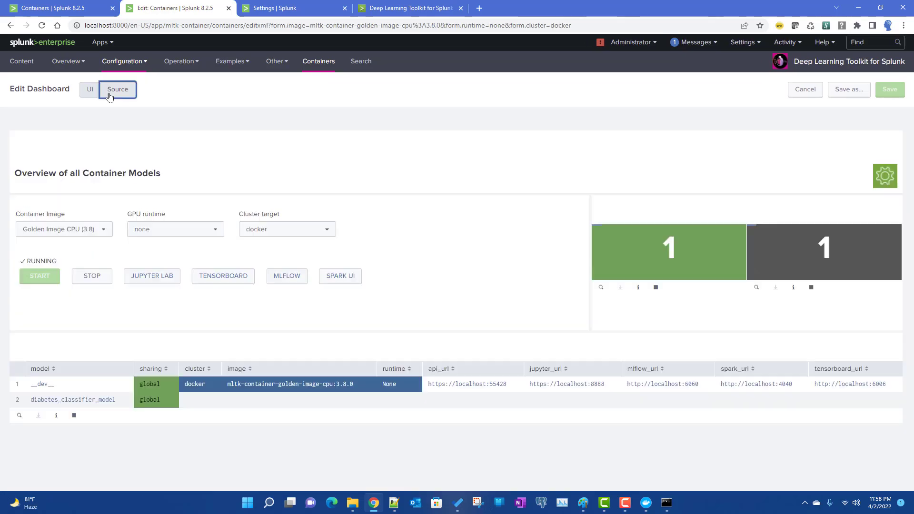
- Find the START button's startDevContainer id and the form's containers.js script reference in the dashboard source
scroll(332, 171, "down", 7)
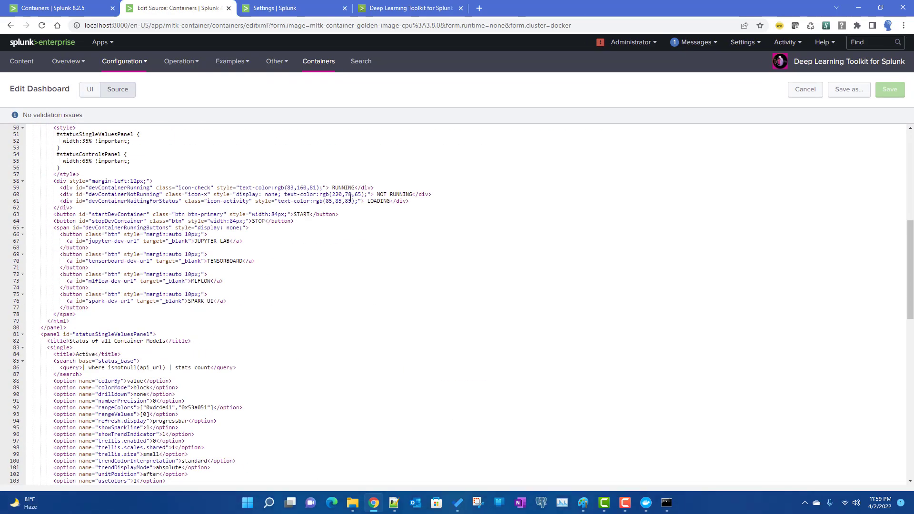
double_click(304, 213)
left_click(107, 209)
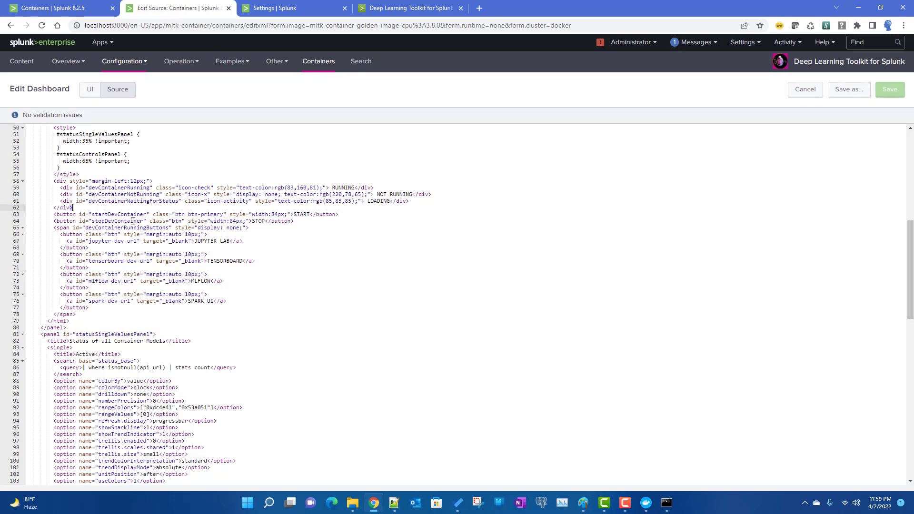
double_click(119, 213)
scroll(310, 289, "up", 7)
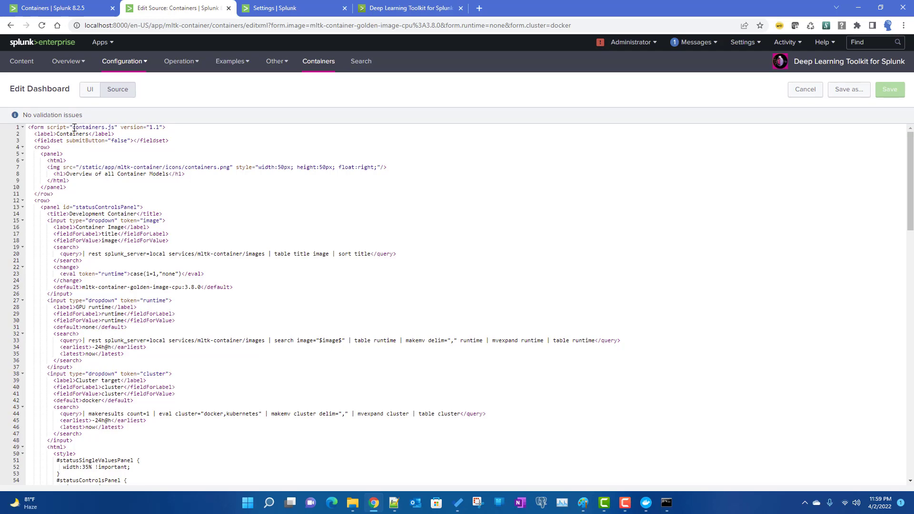
left_click_drag(71, 129, 116, 128)
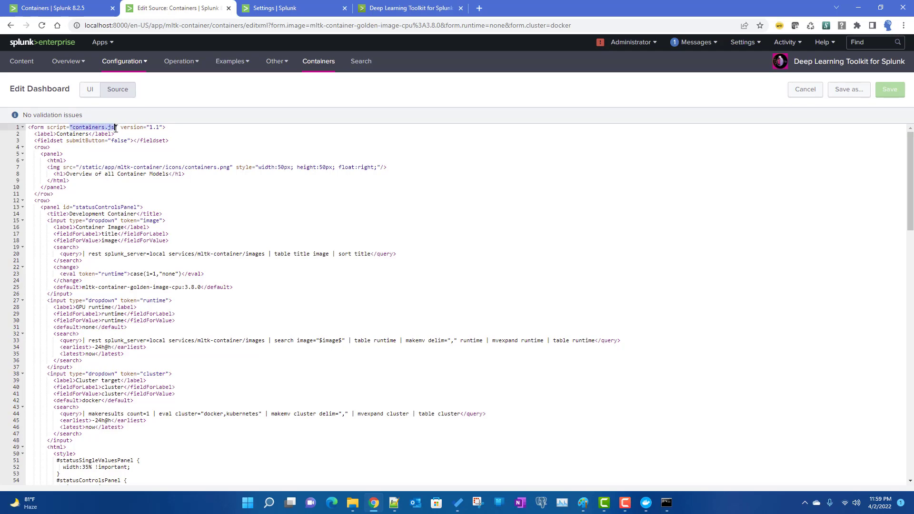
- Bring up containers.js in Notepad++ and highlight startDevContainer in the startButton definition
left_click(394, 503)
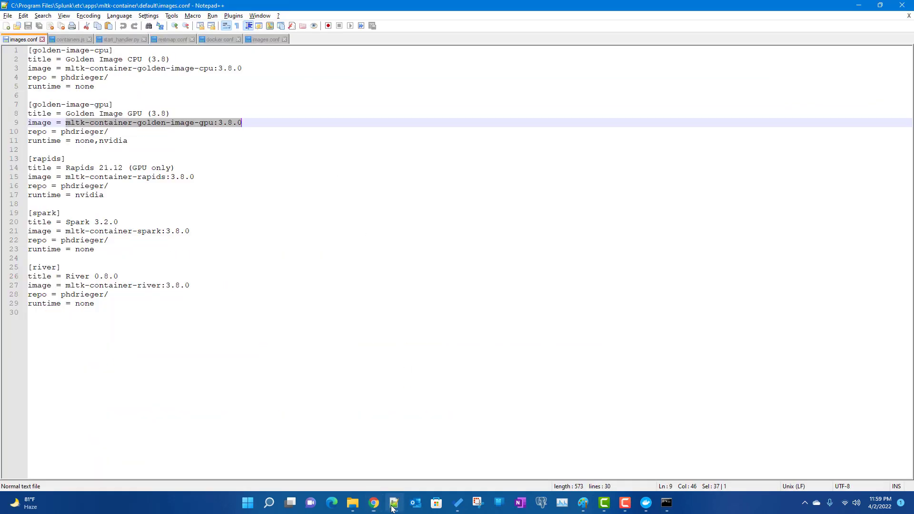
left_click(69, 39)
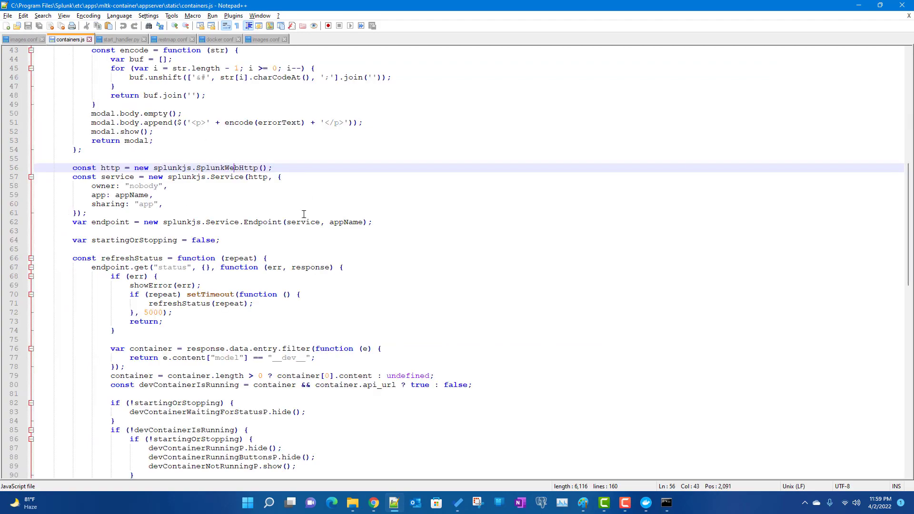
scroll(436, 230, "up", 13)
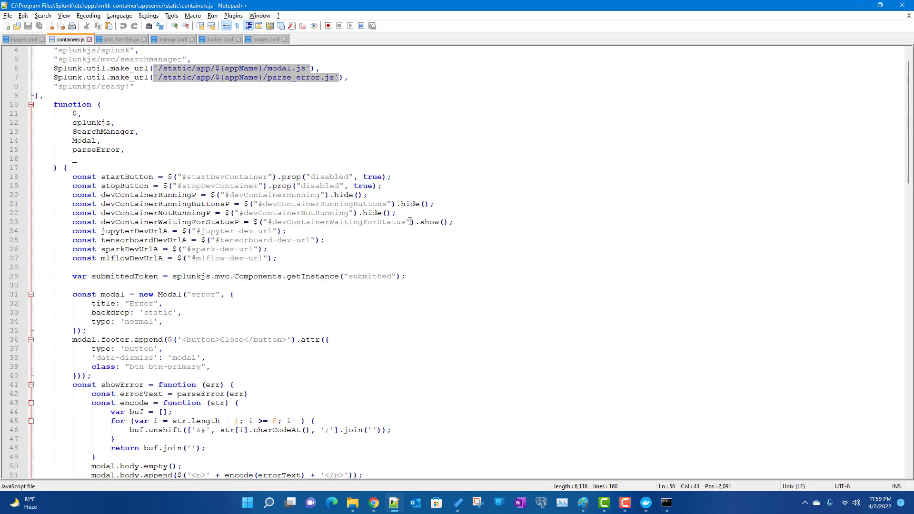
double_click(227, 176)
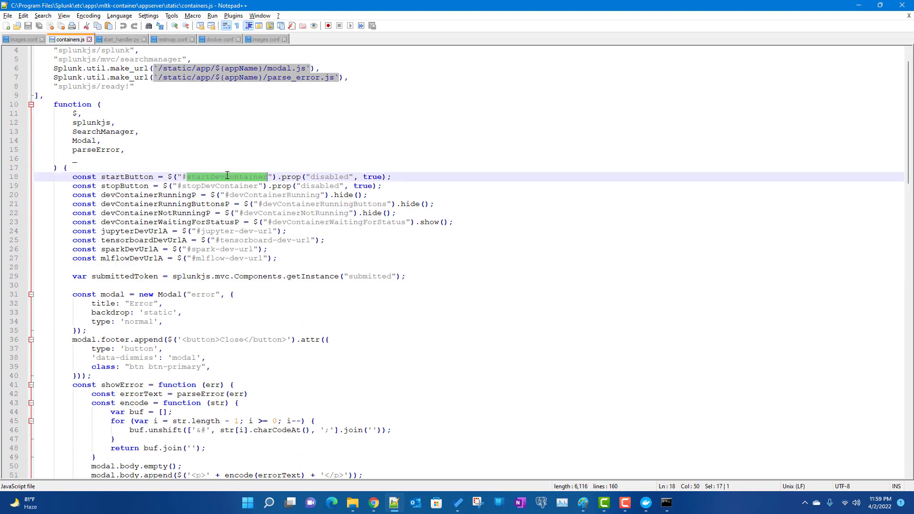
- Trace startButton through containers.js to the startDevContainer click handler and highlight the handler containing its endpoint.post 'start' call
double_click(122, 178)
scroll(292, 265, "down", 19)
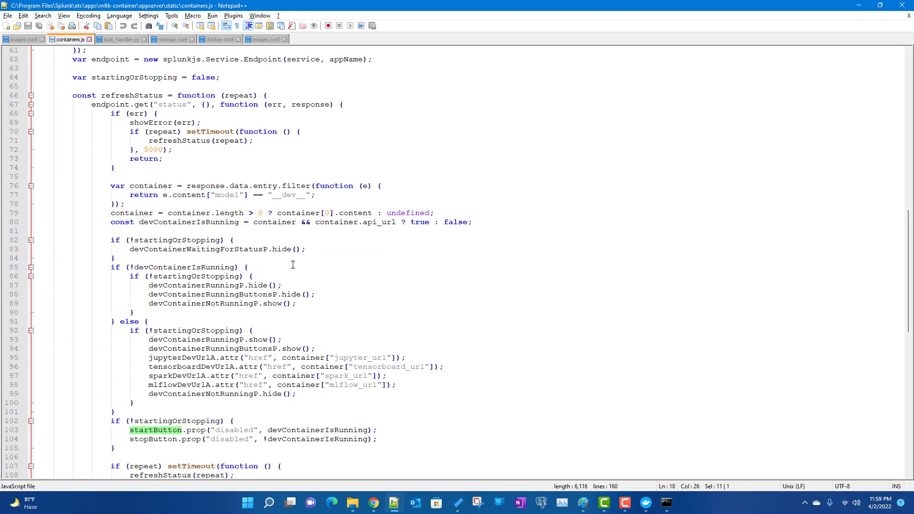
scroll(292, 265, "down", 9)
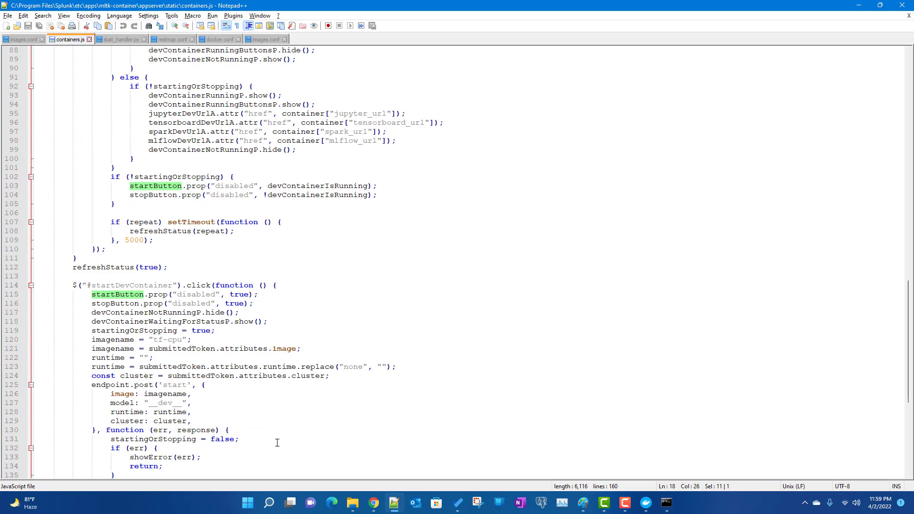
scroll(277, 443, "down", 5)
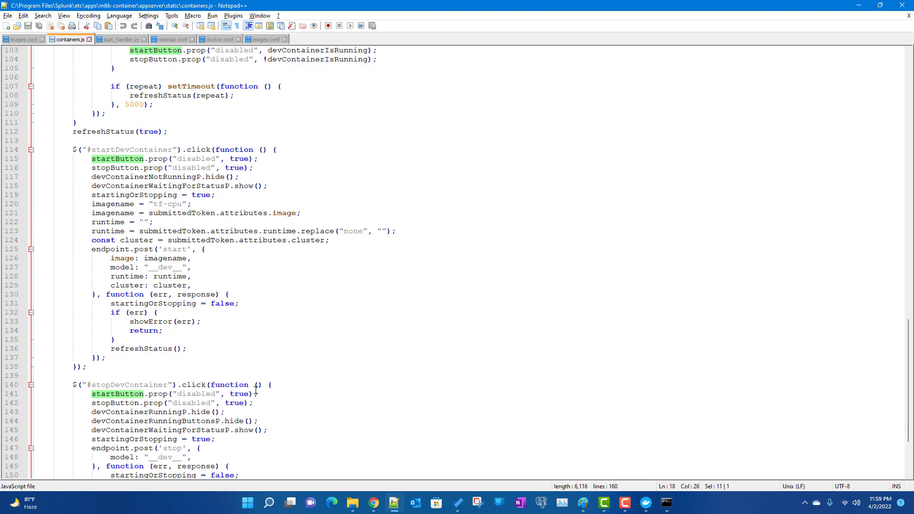
double_click(145, 249)
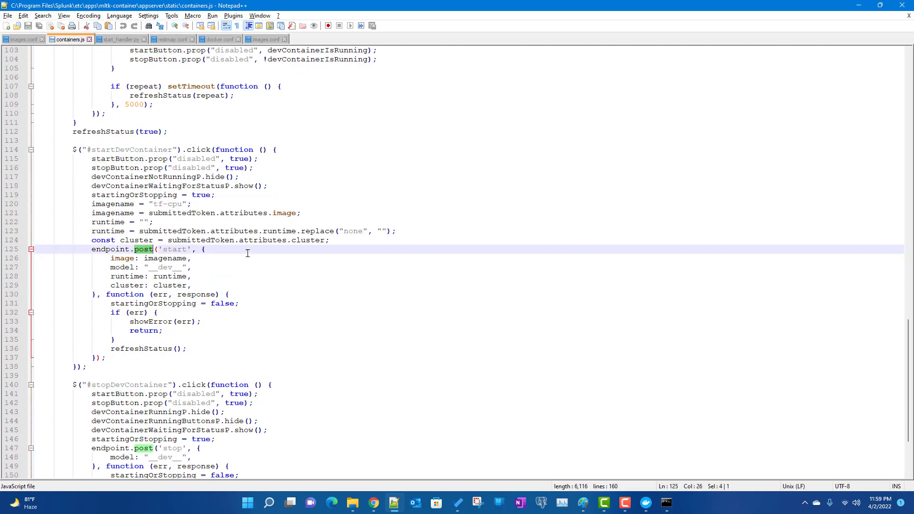
left_click_drag(84, 140, 208, 363)
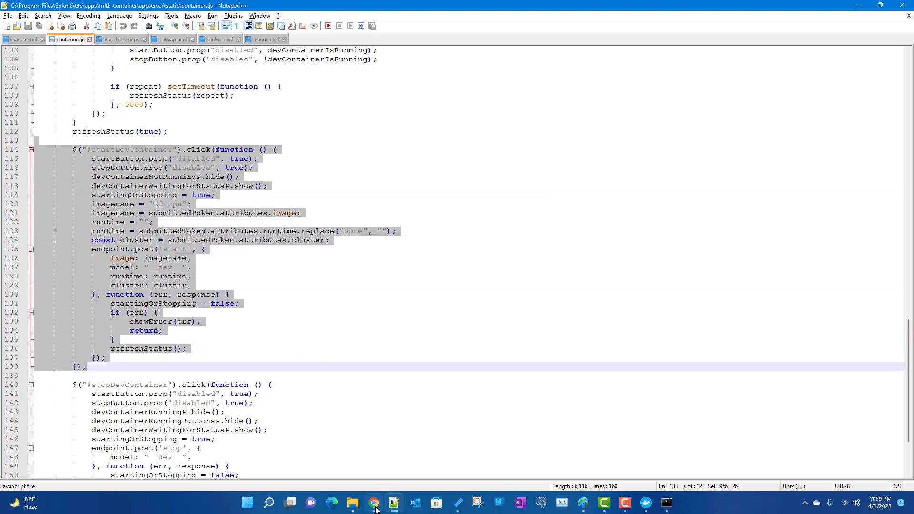
- Bring up restmap.conf in Notepad++ and highlight the /mltk-container/start match and the start_handler reference in the mltk_container_start stanza
left_click(351, 504)
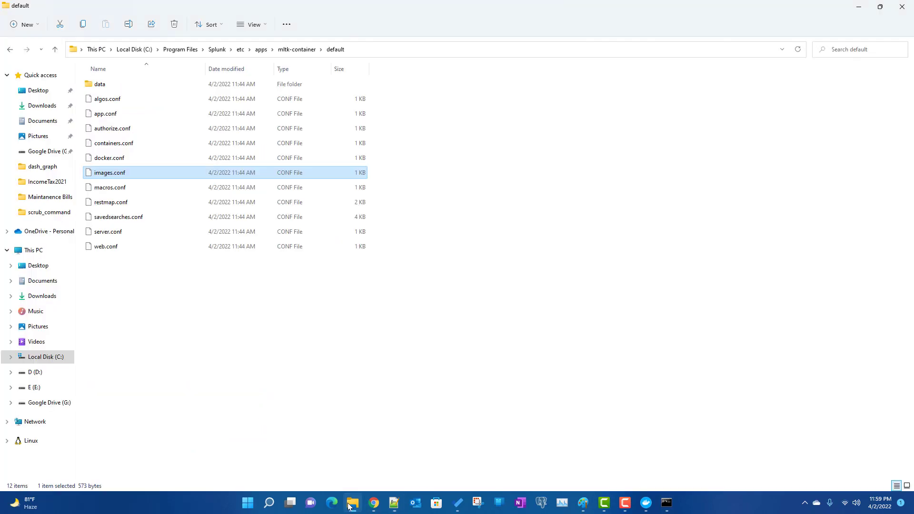
left_click(394, 504)
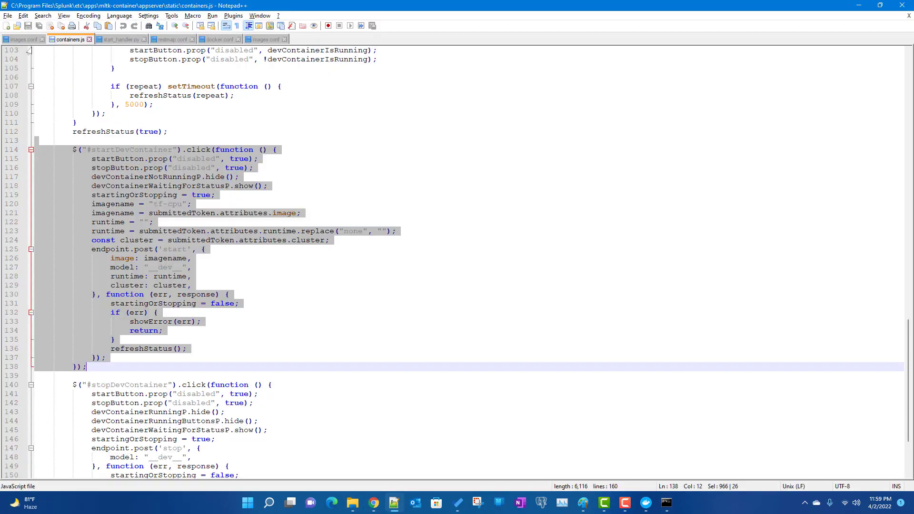
left_click(172, 40)
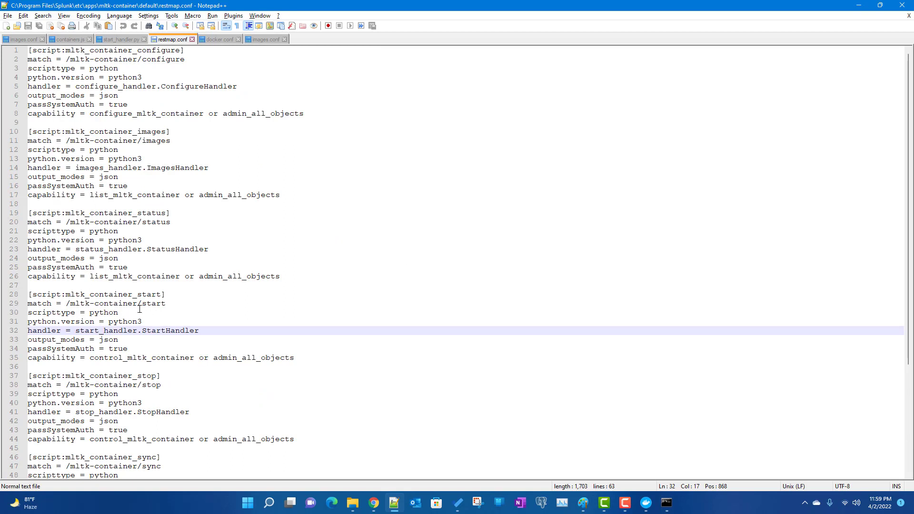
left_click_drag(65, 303, 173, 304)
left_click(172, 304)
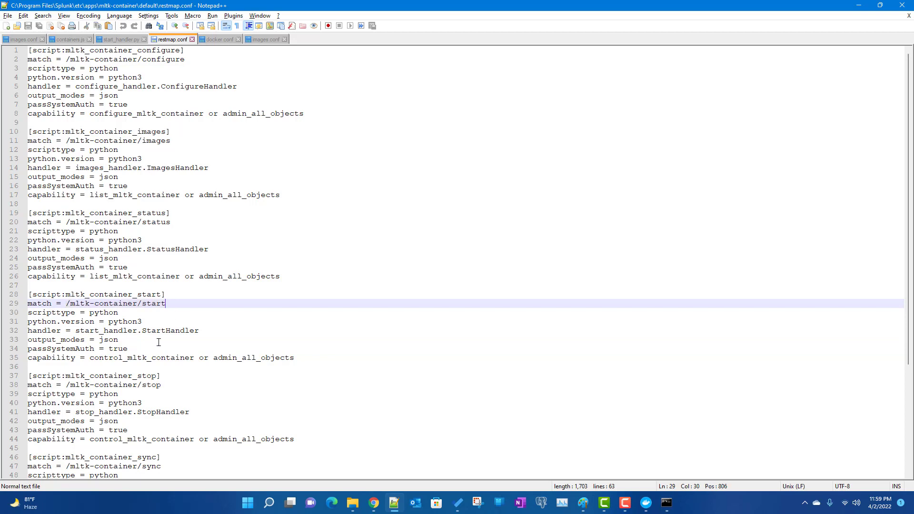
double_click(88, 330)
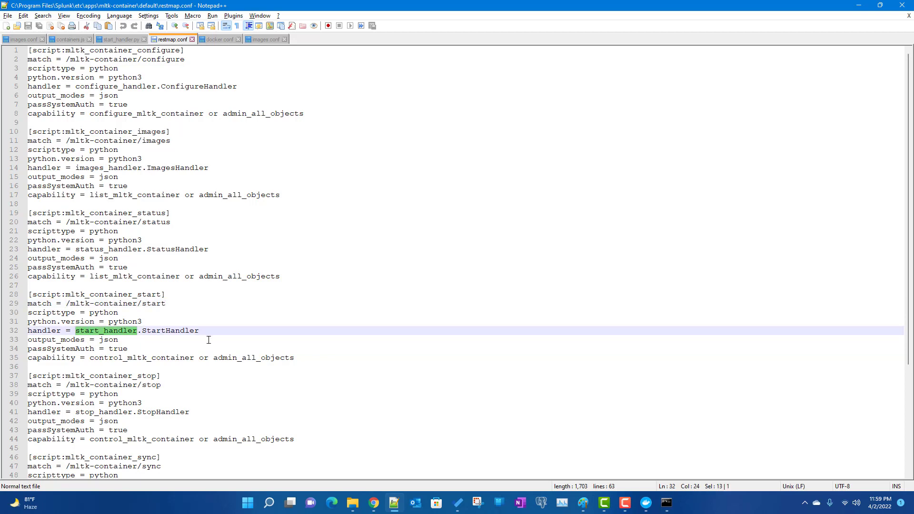
- Bring up start_handler.py and highlight the cluster variable in the condition that checks for "docker"
left_click(118, 39)
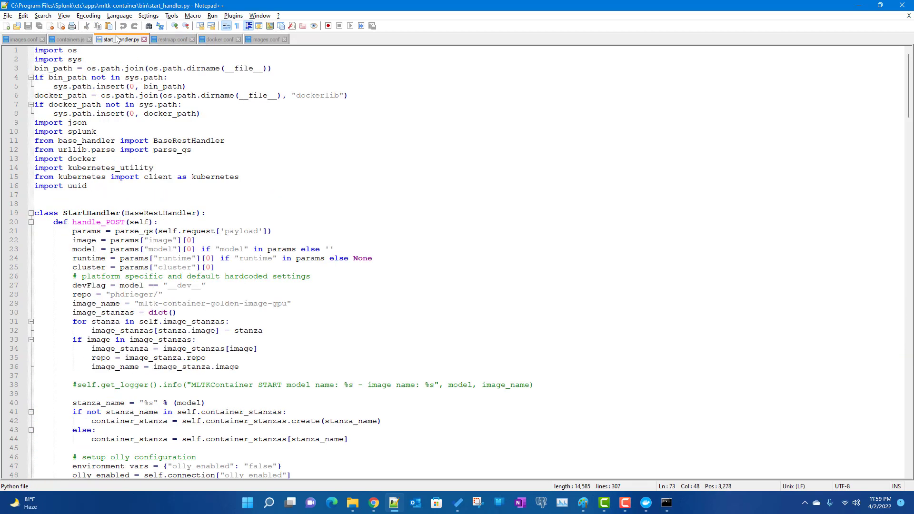
scroll(284, 312, "down", 11)
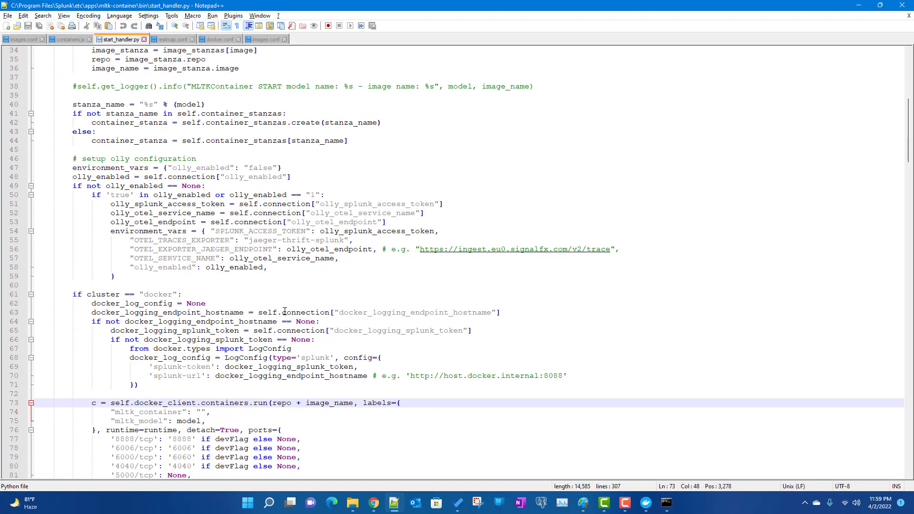
double_click(89, 297)
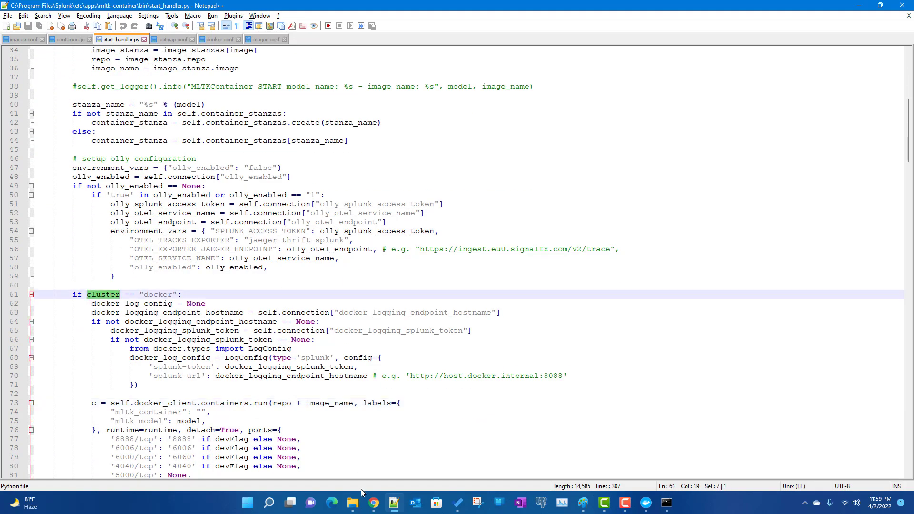
- Leave the dashboard's source editor in Chrome to check the Containers page's Cluster target, and return to start_handler.py in Notepad++
left_click(373, 502)
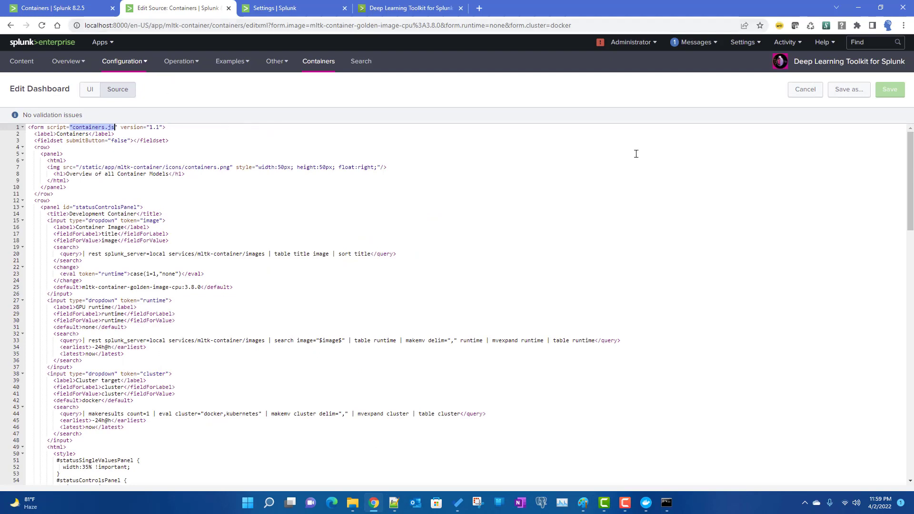
left_click(796, 92)
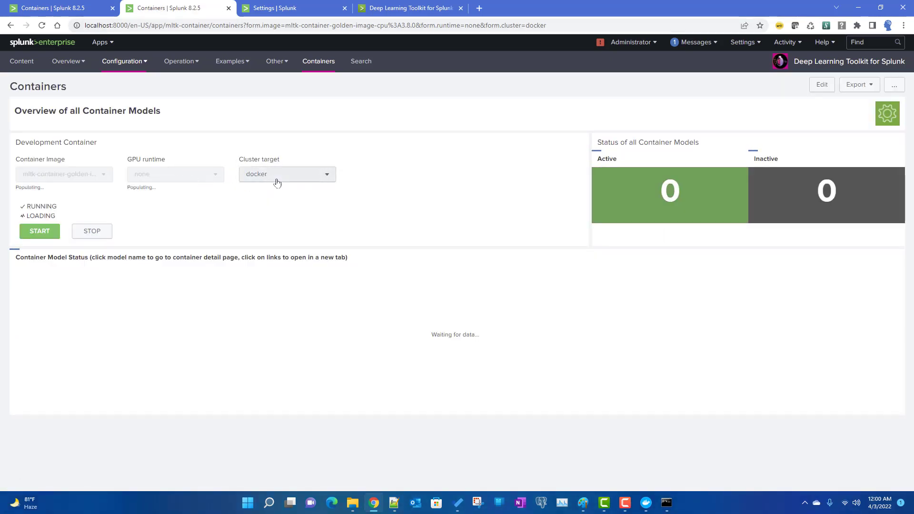
left_click(394, 502)
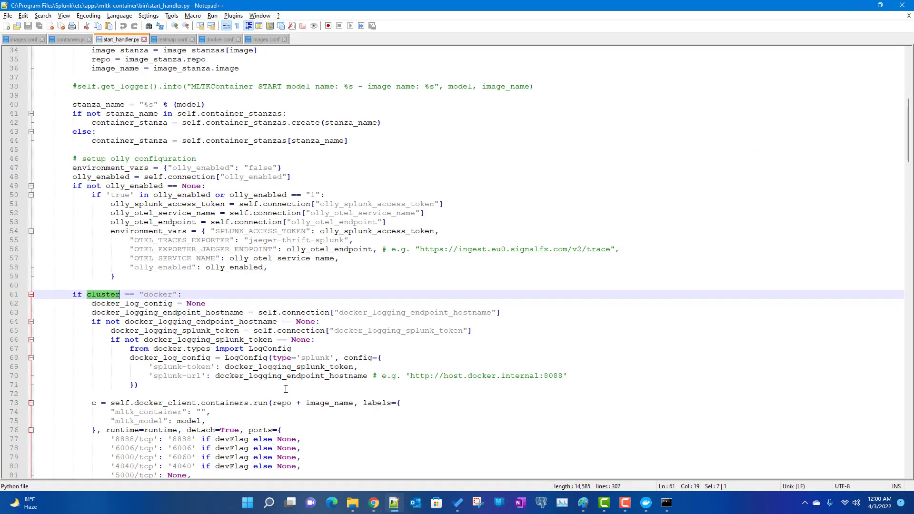
- Highlight the docker branch in start_handler.py, from docker_log_config through the containers.run call, including its volume bind settings
scroll(264, 365, "down", 3)
left_click_drag(86, 223, 410, 450)
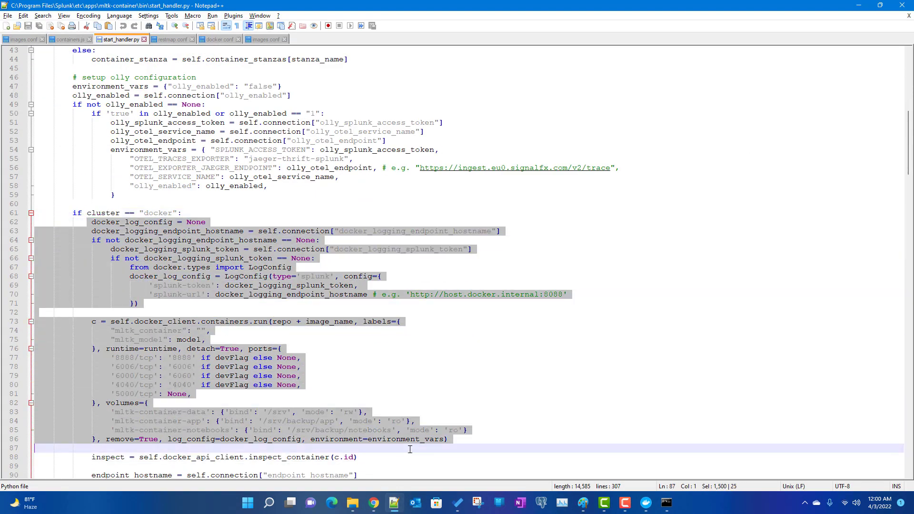
left_click(409, 450)
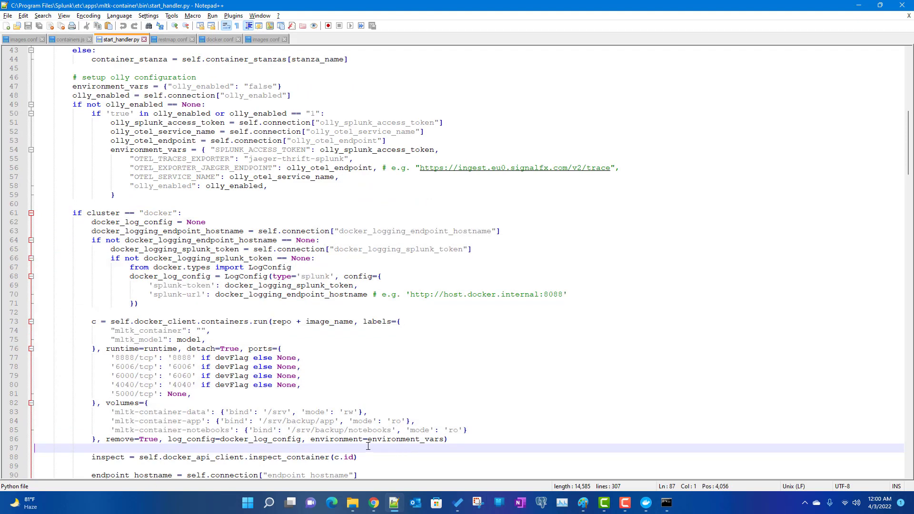
left_click_drag(306, 421, 305, 430)
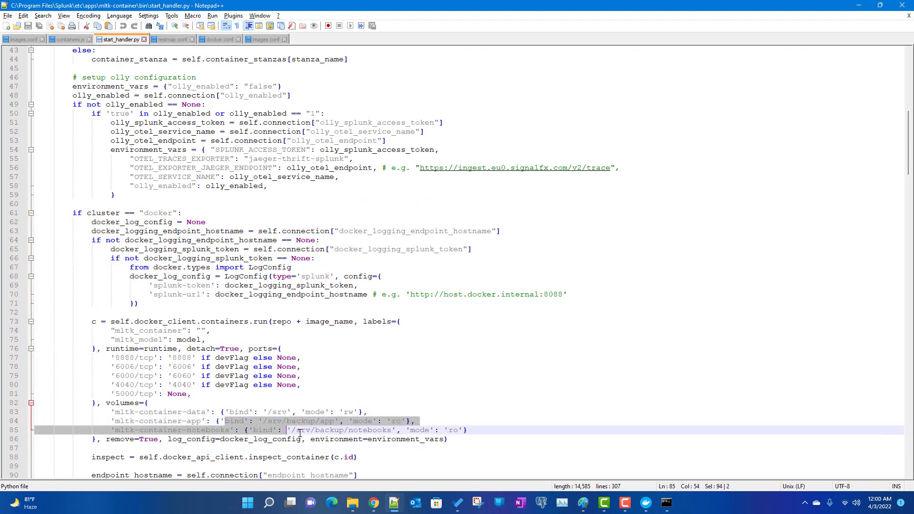
left_click(306, 430)
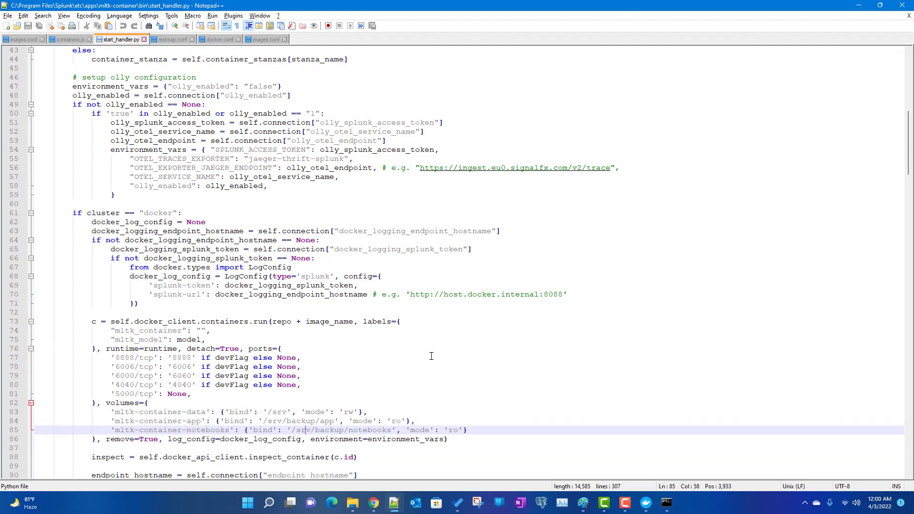
- Examine the port assignments from api_port onward in start_handler.py and trace their inspect variable back to the inspect_container call
scroll(431, 356, "down", 4)
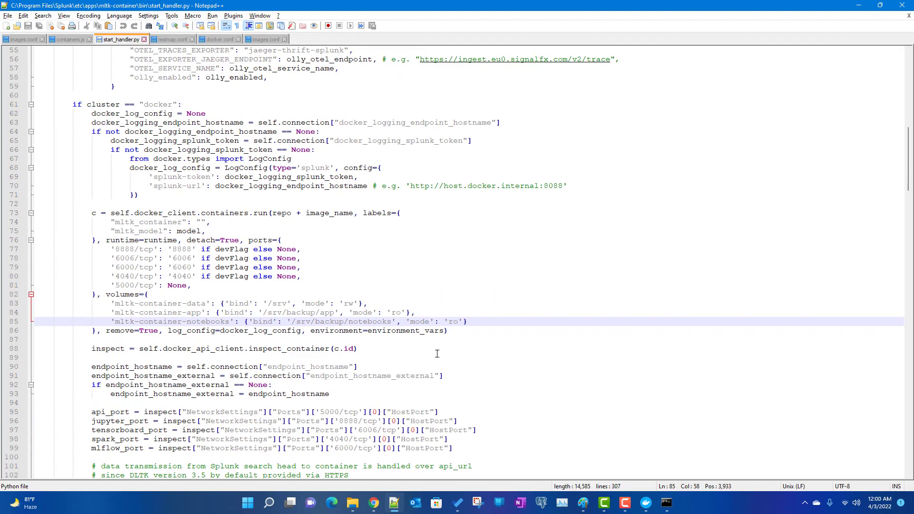
scroll(437, 354, "down", 3)
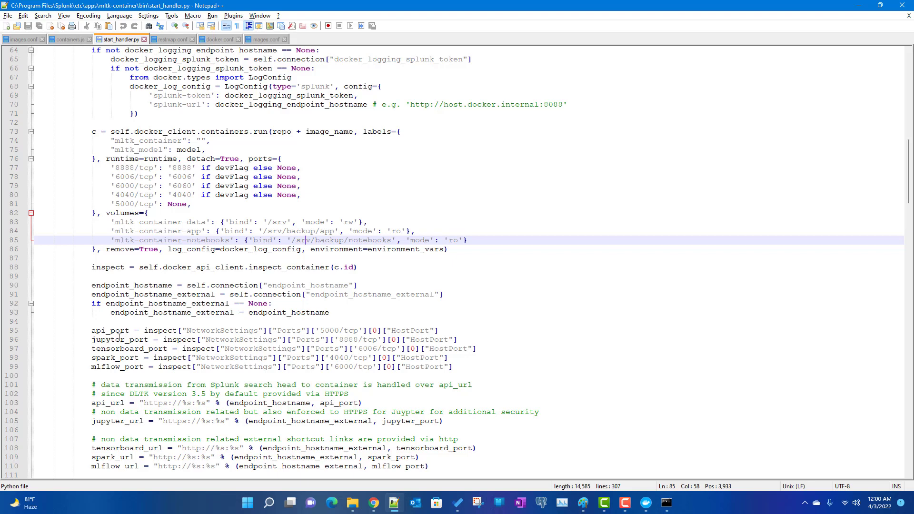
left_click_drag(83, 333, 479, 357)
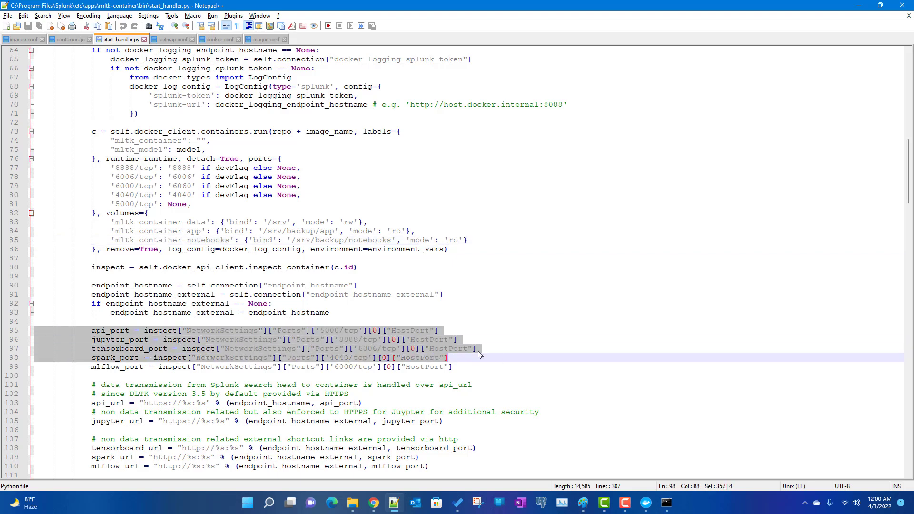
left_click(363, 326)
double_click(159, 330)
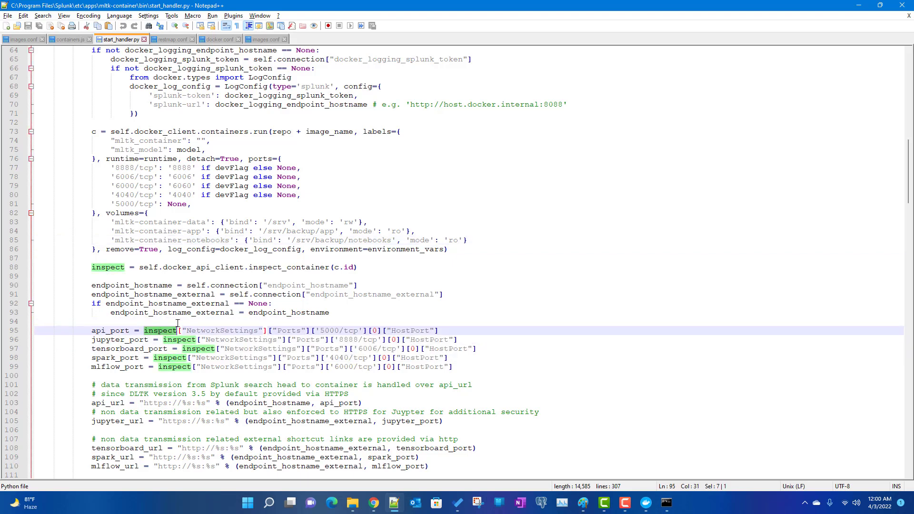
double_click(100, 268)
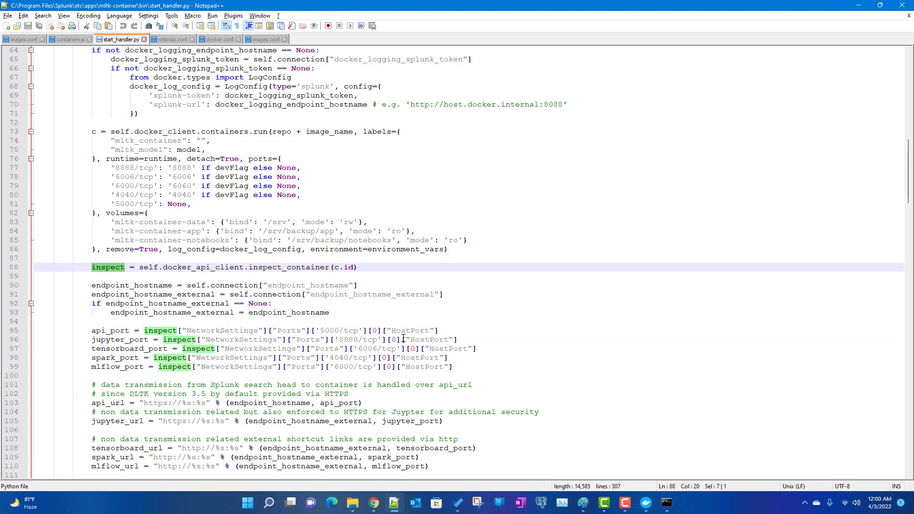
scroll(404, 338, "up", 2)
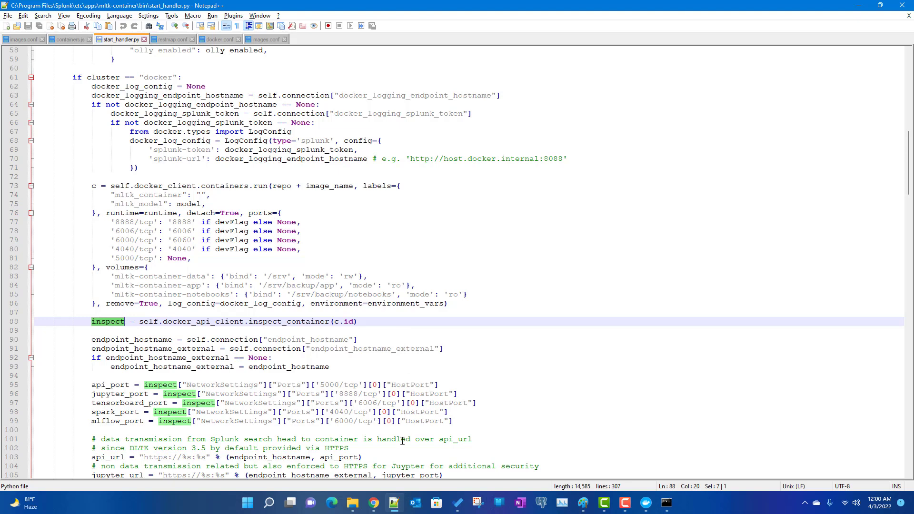
- Compare the START button on the Containers page in Chrome with the 8888 port mapping in start_handler.py
left_click(374, 503)
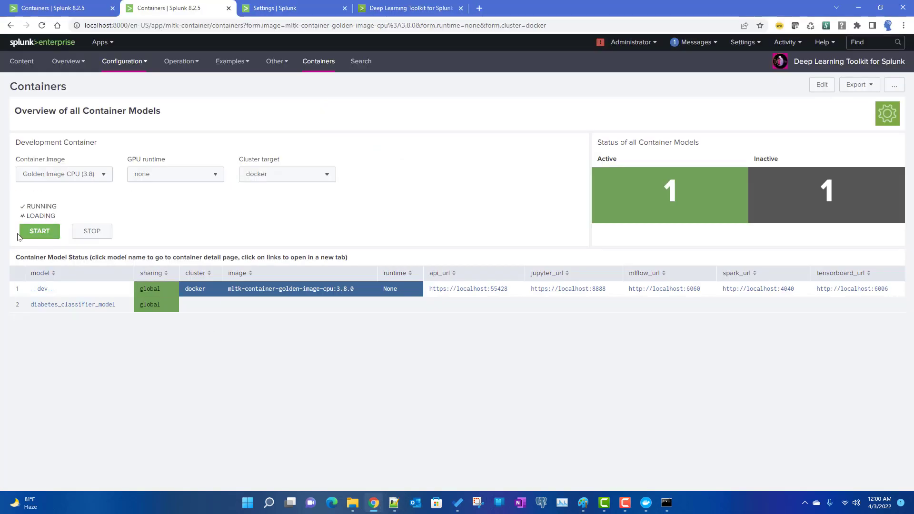
left_click(44, 233)
left_click(380, 509)
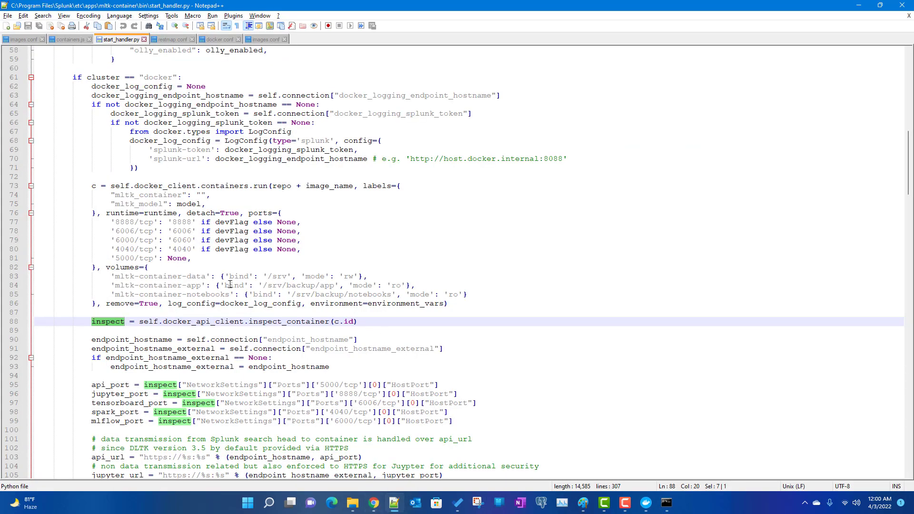
double_click(177, 222)
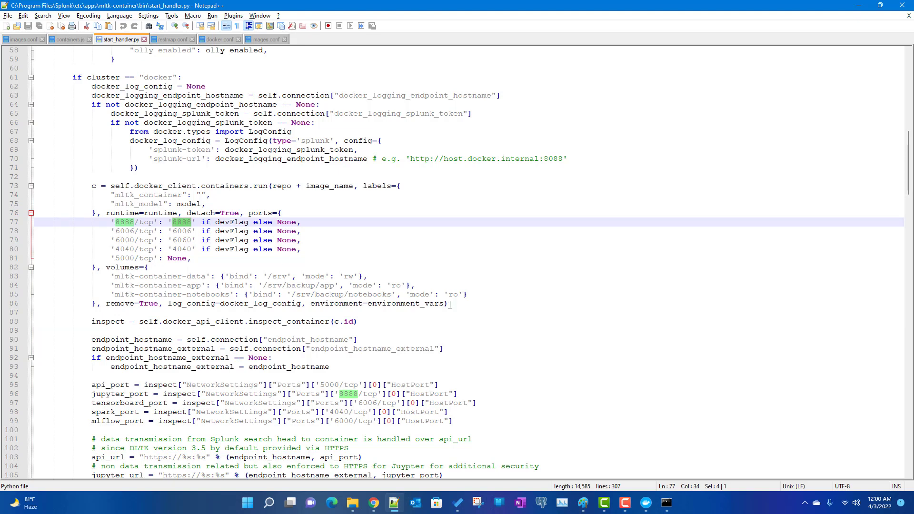
- Return to the Containers page in Chrome and review the __dev__ container's api_url and the available Container Image options
left_click(375, 504)
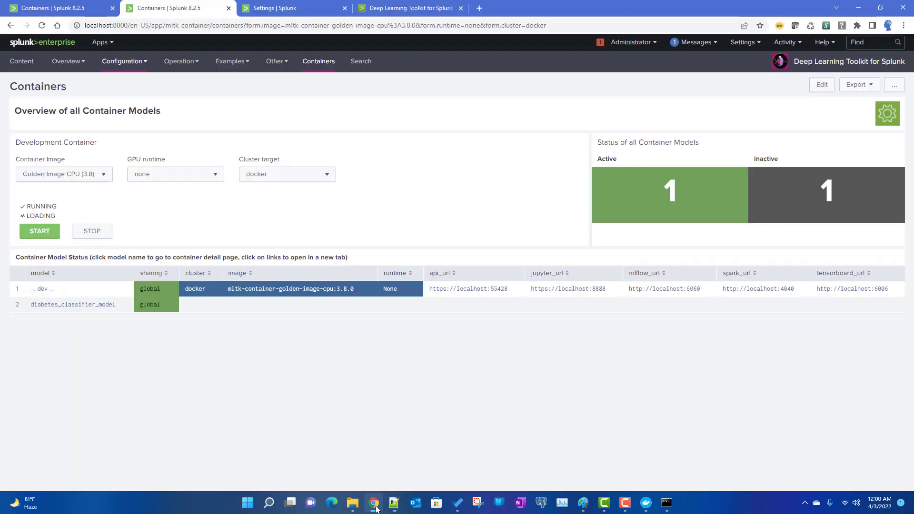
left_click(319, 62)
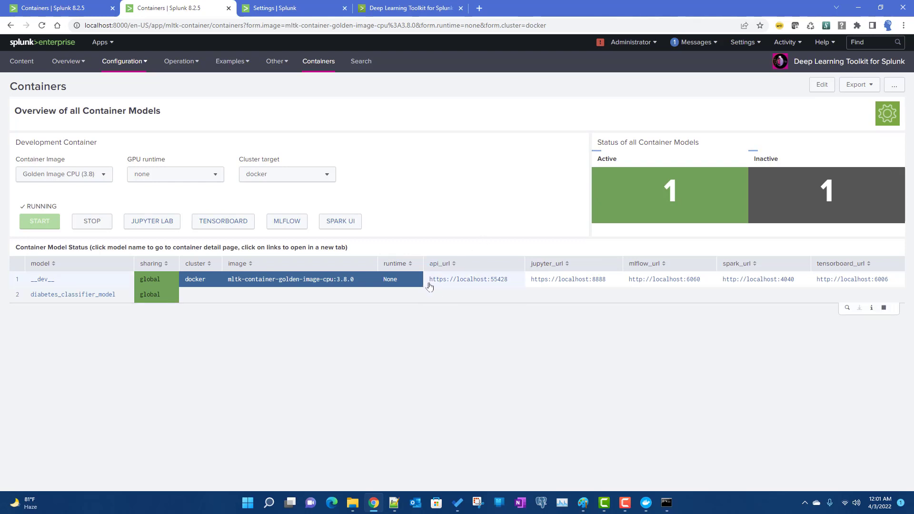
left_click_drag(428, 286, 523, 286)
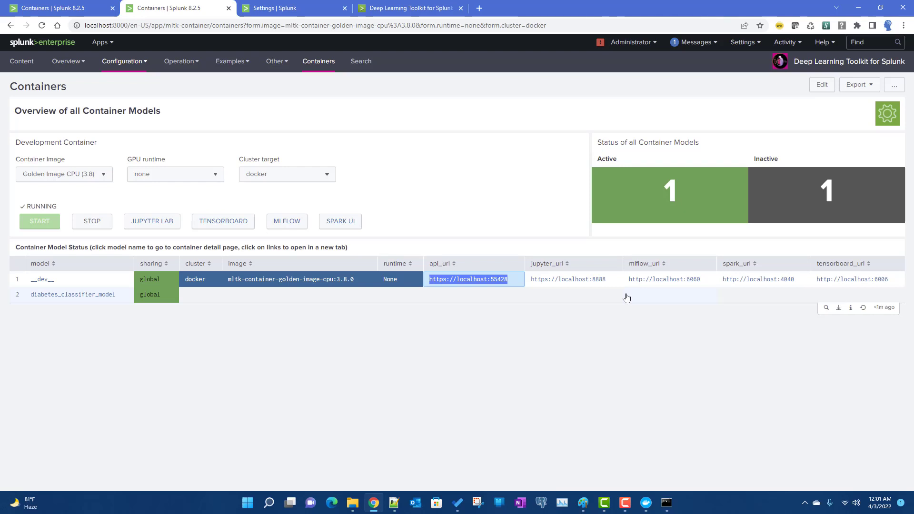
left_click(458, 316)
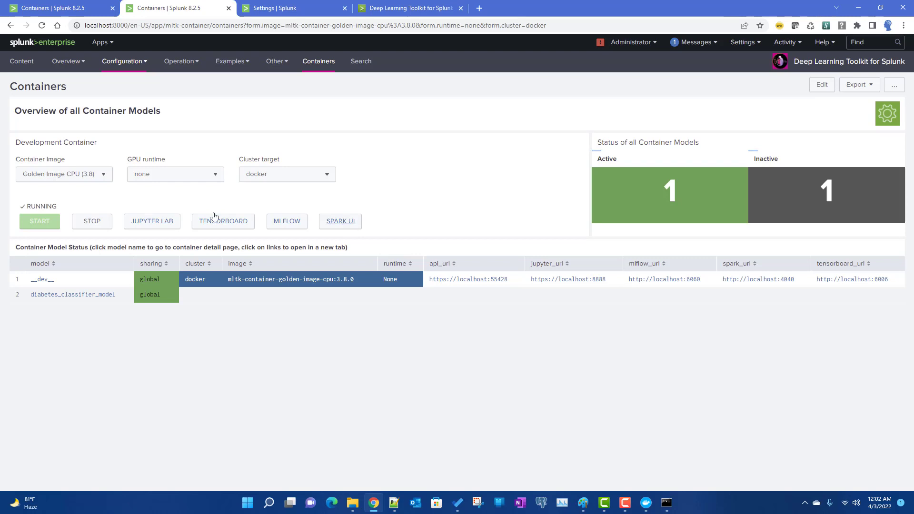
left_click(85, 175)
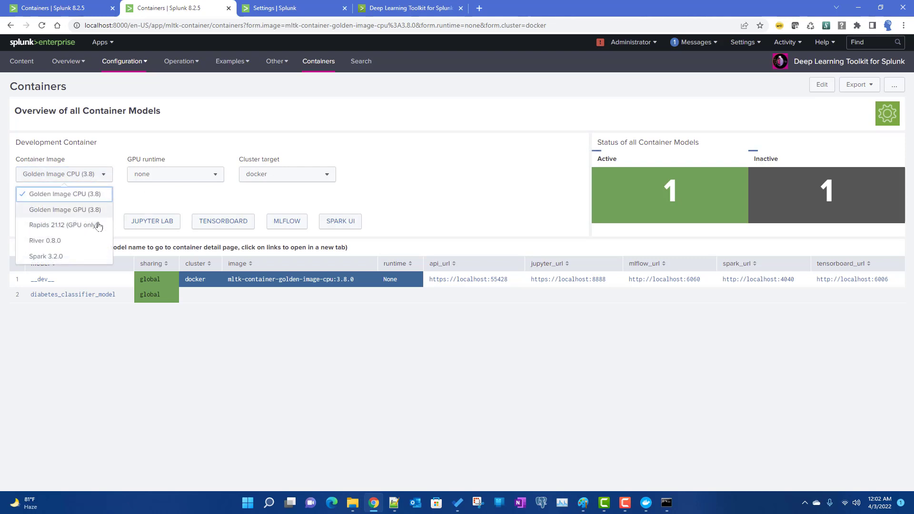
left_click(392, 199)
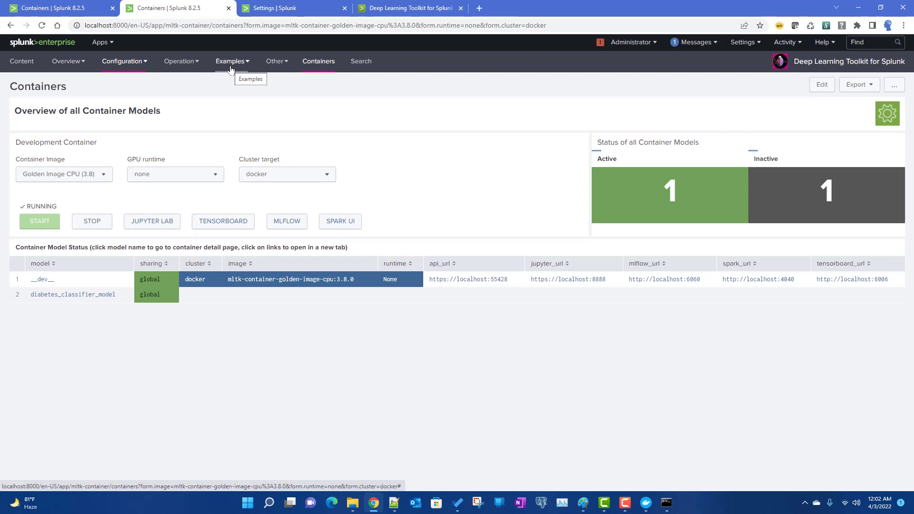
- Open the Neural Network Classifier Example from the Classifier examples in a new browser tab and switch to it
left_click(231, 61)
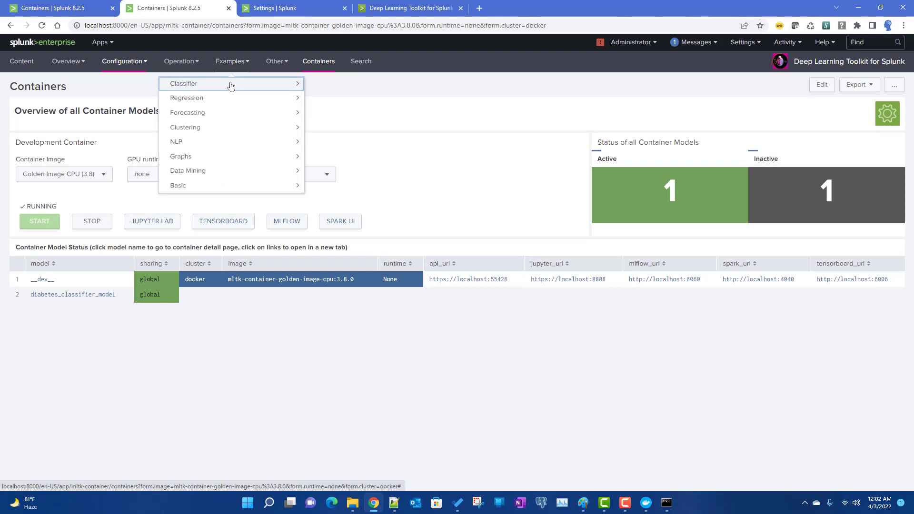
left_click(230, 85)
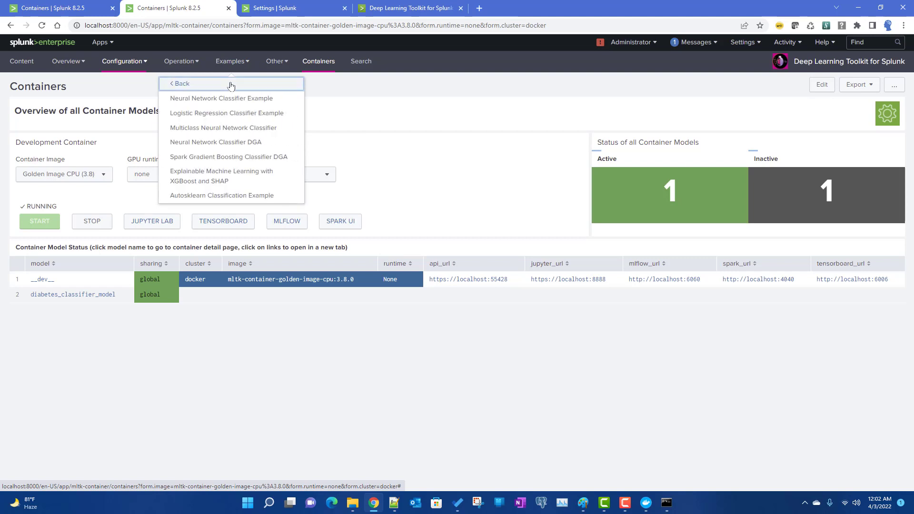
right_click(213, 105)
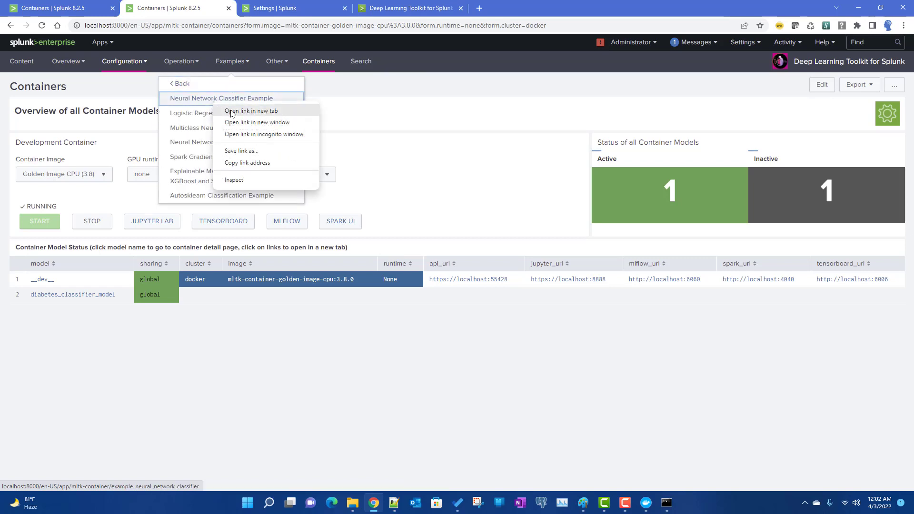
left_click(233, 113)
left_click(282, 8)
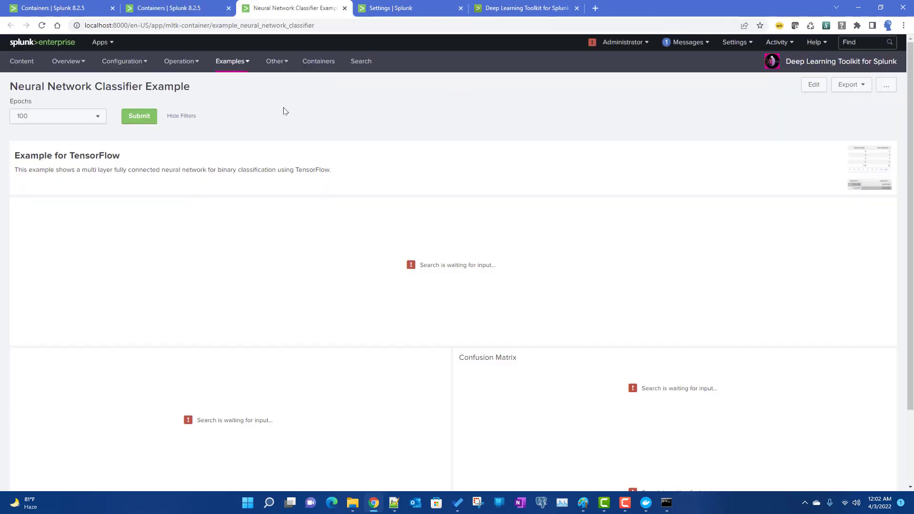
- Run the Neural Network Classifier Example with 100 epochs and review its prediction table, metrics chart and confusion matrix
left_click(131, 124)
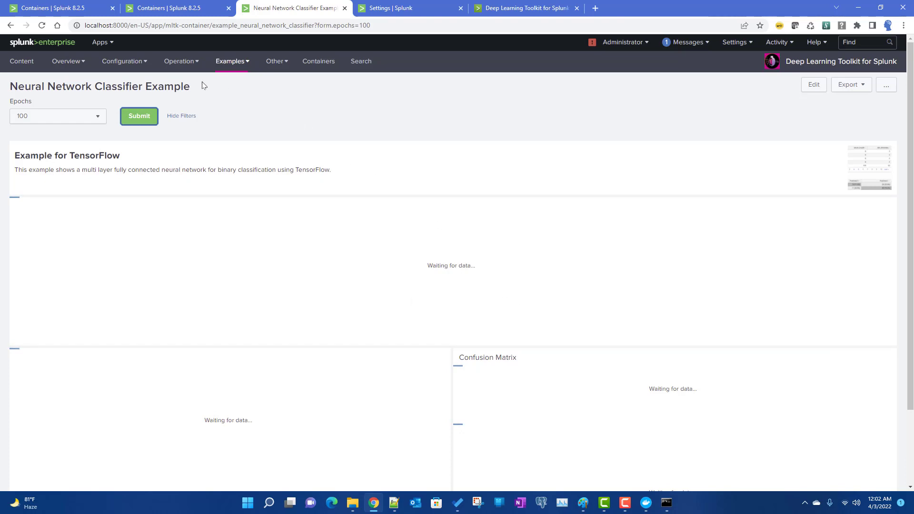
left_click(180, 62)
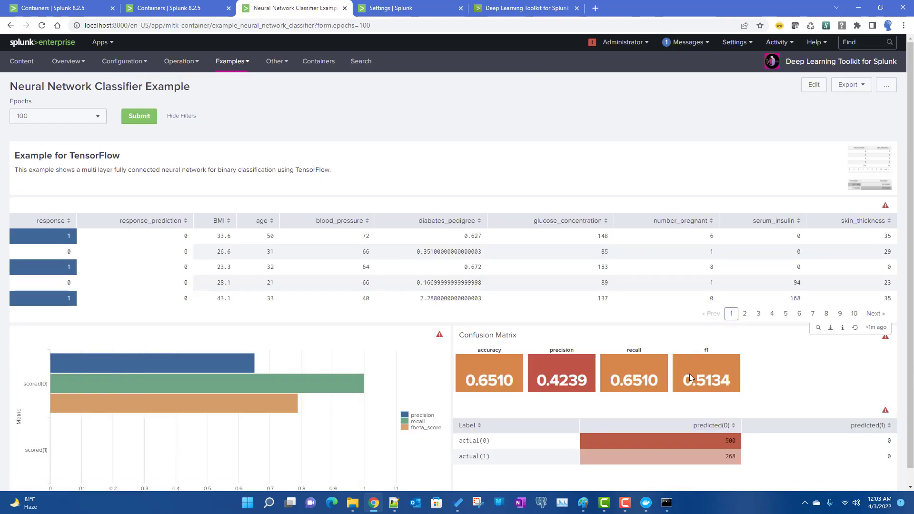
scroll(590, 357, "down", 1)
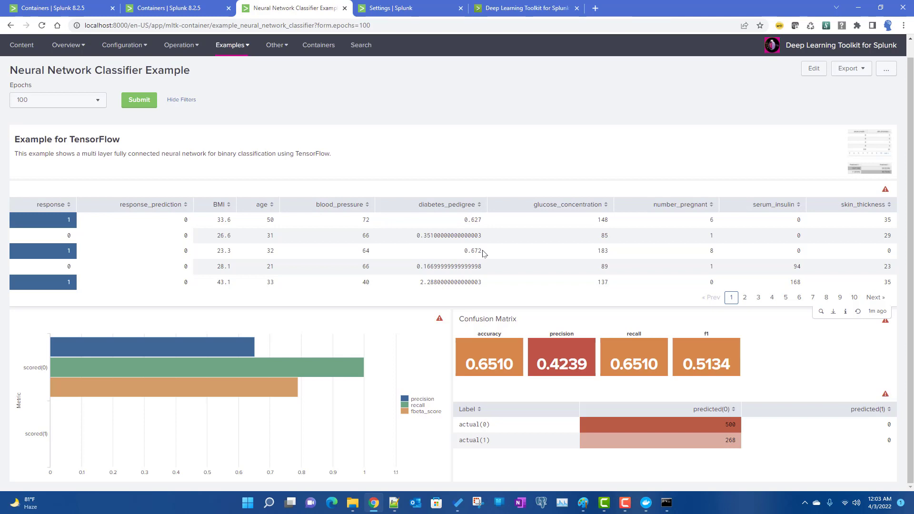
scroll(482, 255, "up", 1)
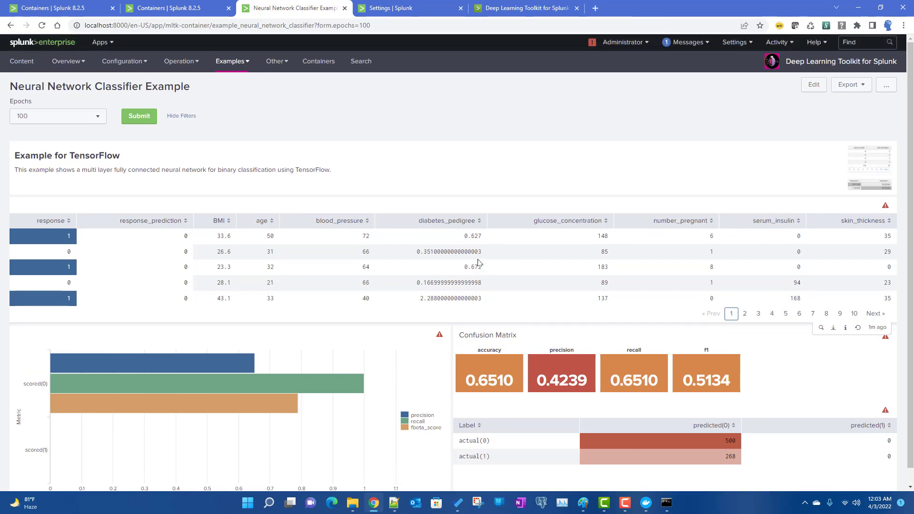
- Open the DLTK Operations dashboard in a new browser tab and switch to it
left_click(176, 72)
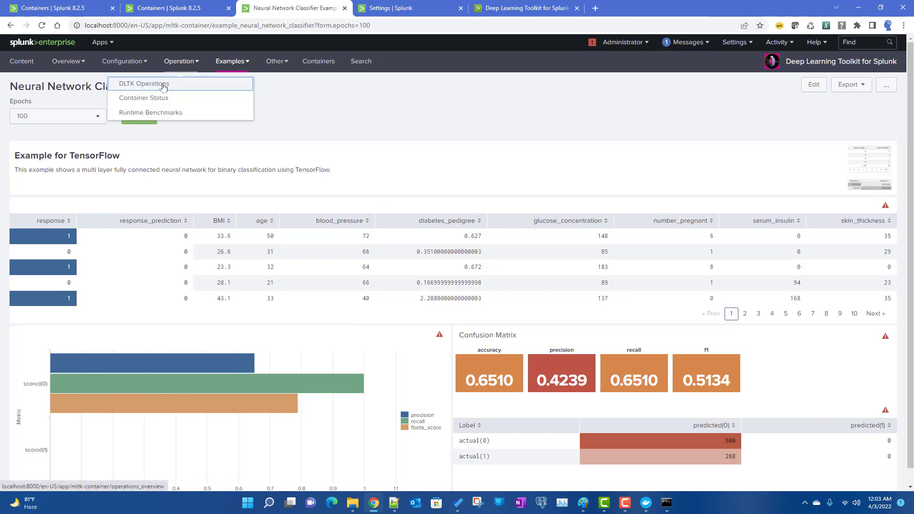
right_click(163, 86)
left_click(177, 95)
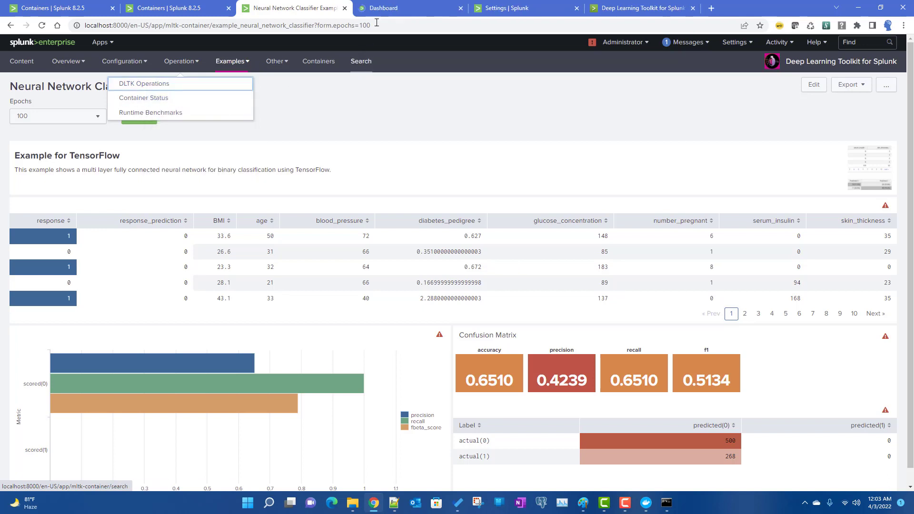
left_click(392, 8)
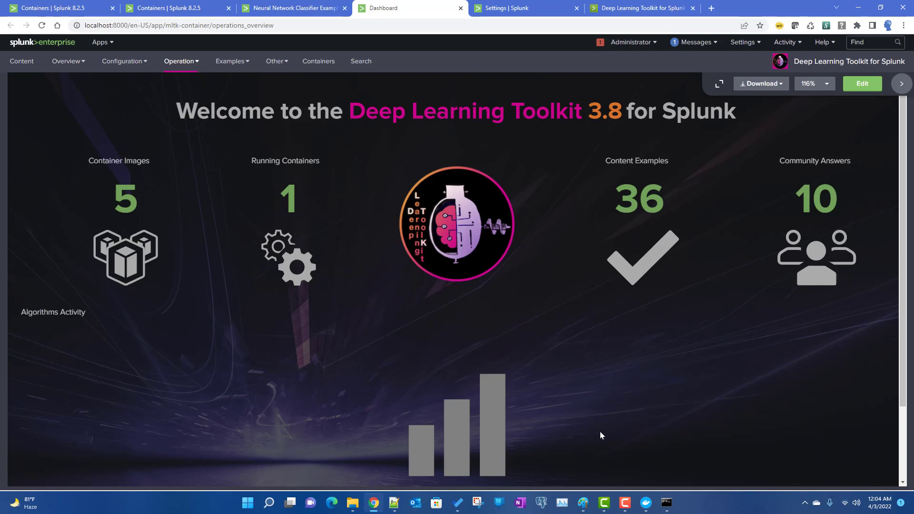
- Switch to the Command Prompt and list the running containers with docker ps
left_click(666, 503)
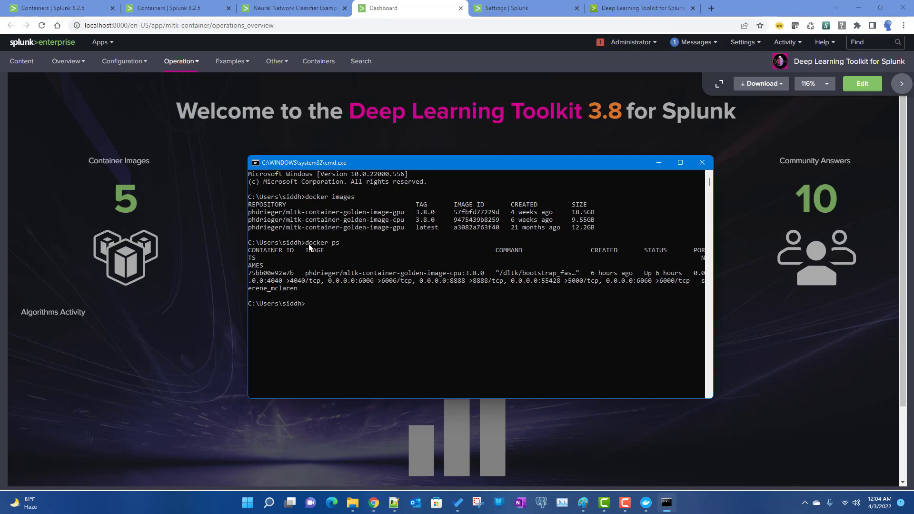
left_click_drag(307, 244, 341, 246)
left_click(356, 311)
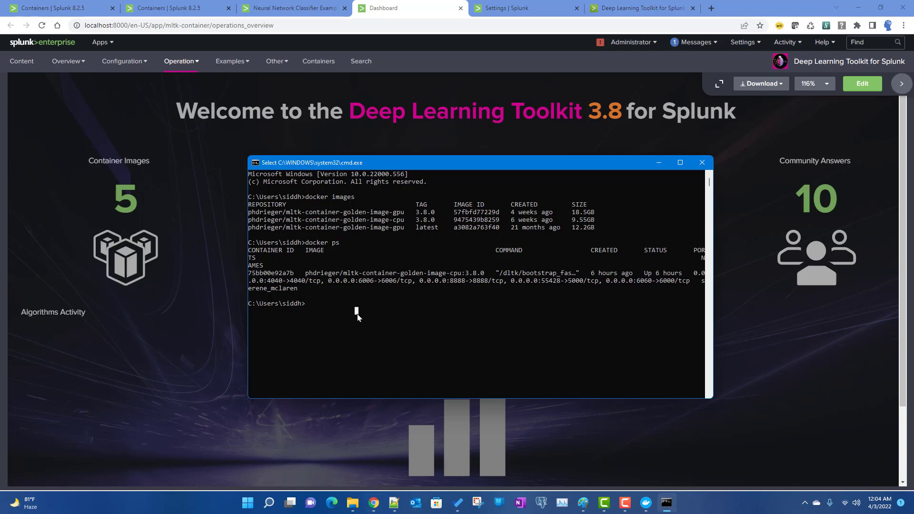
type("docker ps")
key("Return")
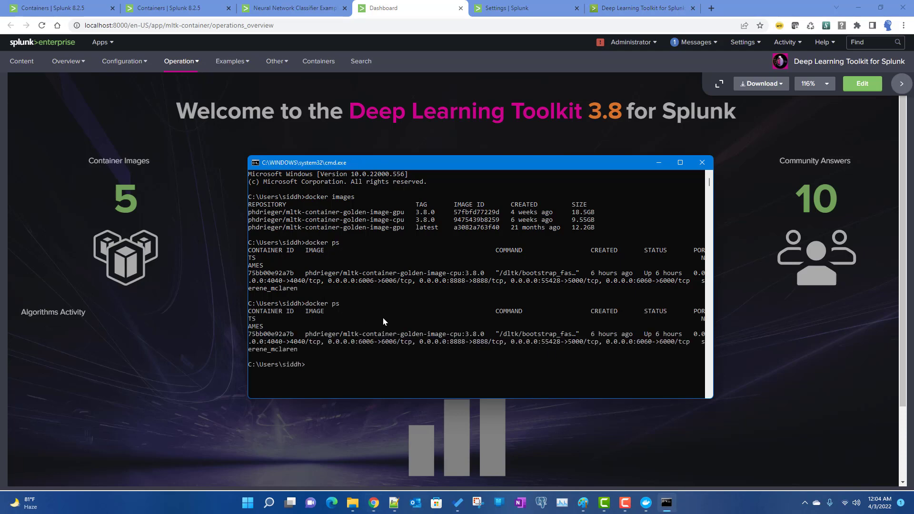
- Highlight the running container's entry in the latest docker ps output, then return to the DLTK Operations dashboard in Chrome
left_click_drag(261, 342, 476, 346)
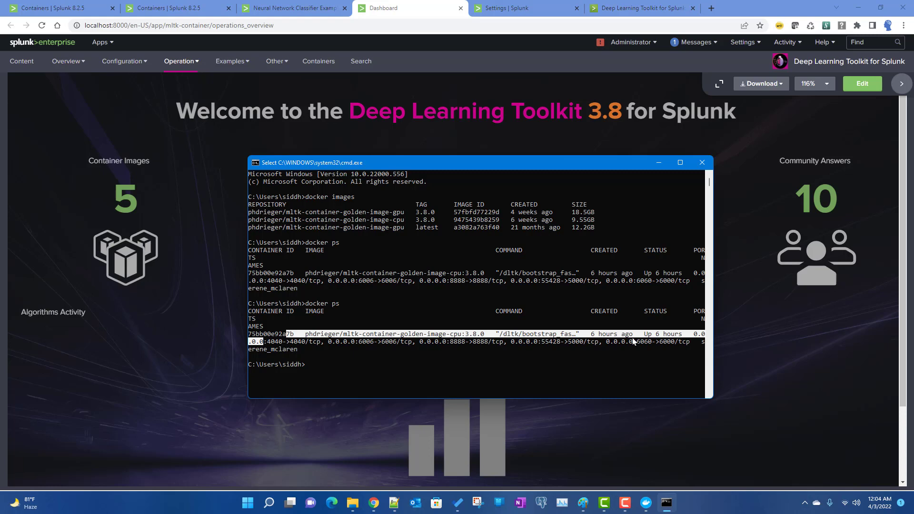
left_click_drag(316, 348, 241, 322)
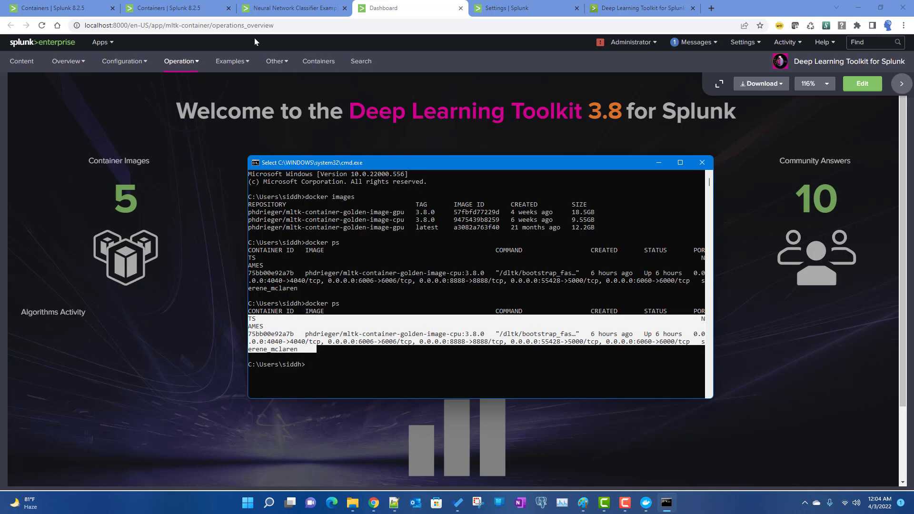
left_click(133, 96)
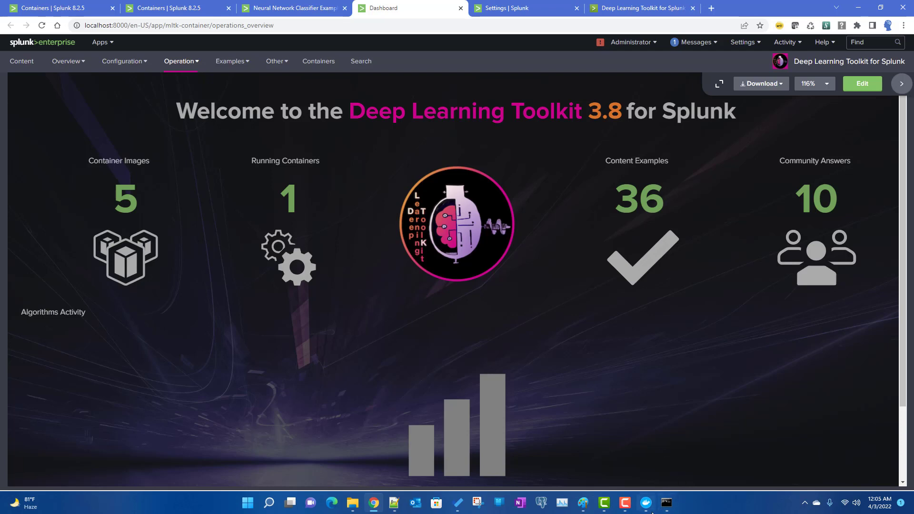
mouse_move(652, 511)
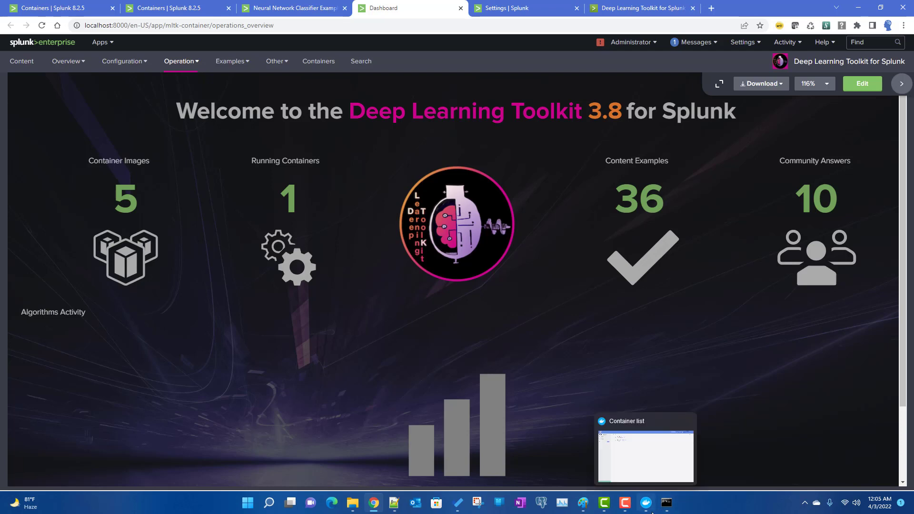